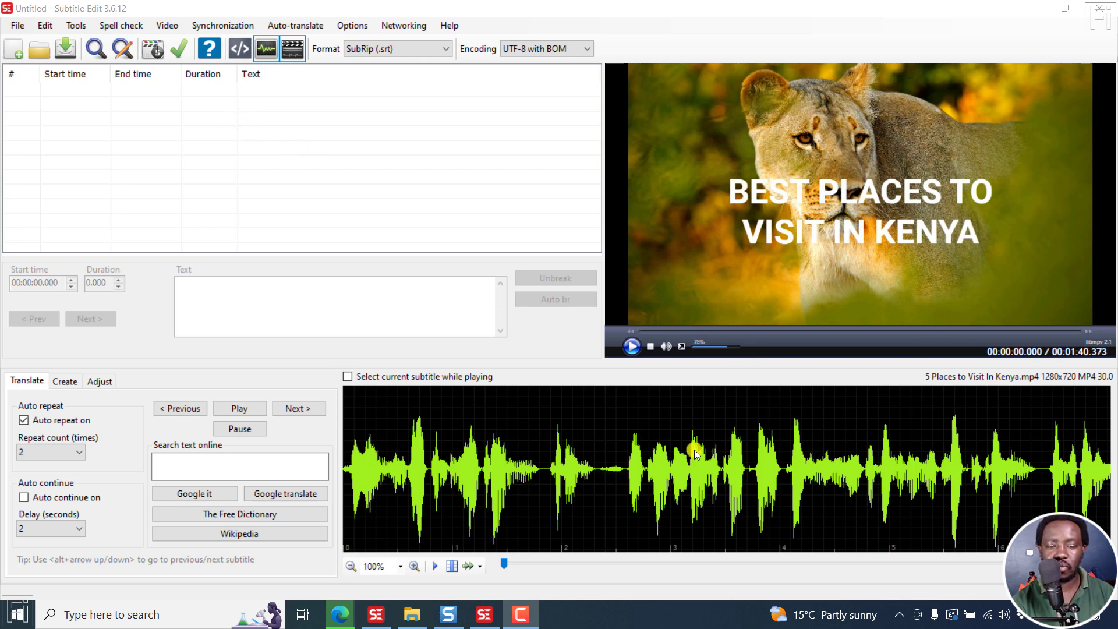
# Open Audio to text (Whisper), view the Whisper engine choices, then close the dialog
pyautogui.click(167, 26)
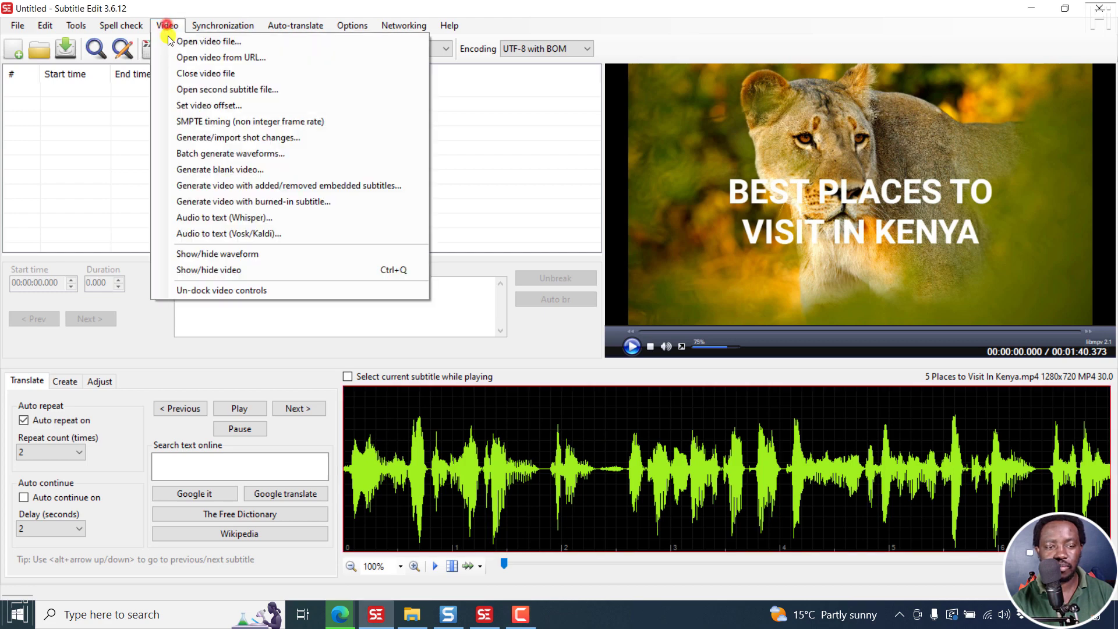
pyautogui.click(216, 219)
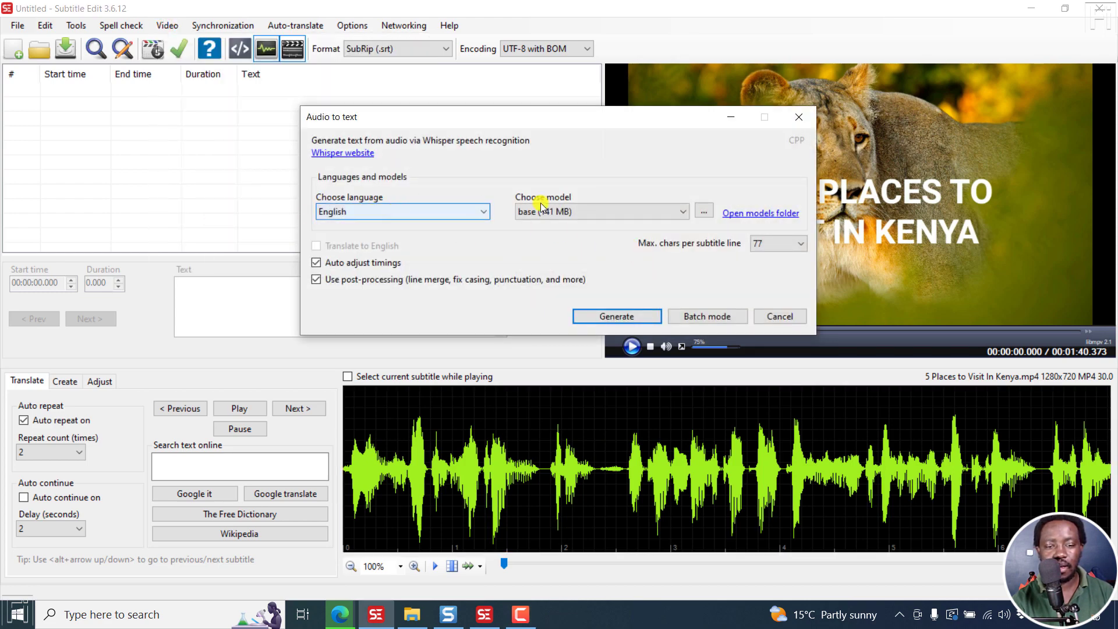
pyautogui.rightClick(723, 151)
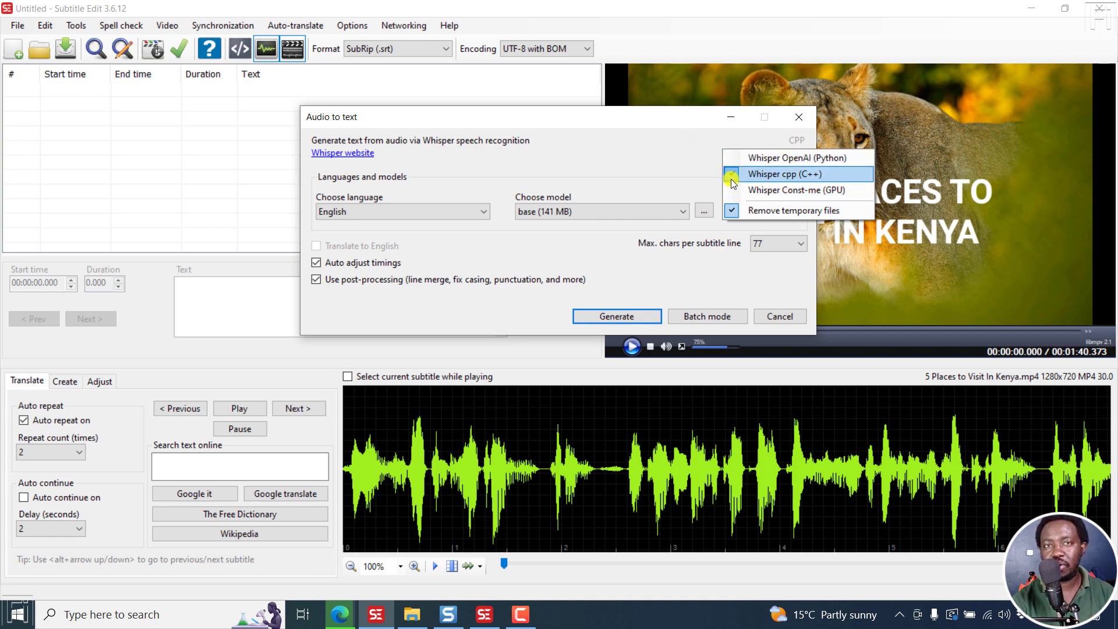
pyautogui.click(667, 126)
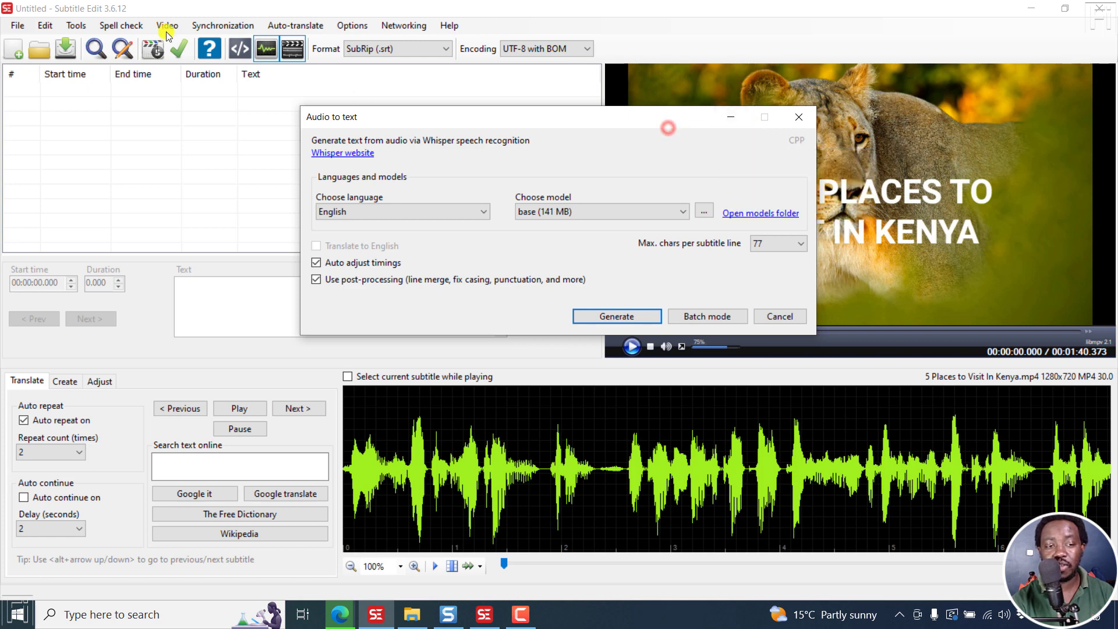
pyautogui.click(798, 117)
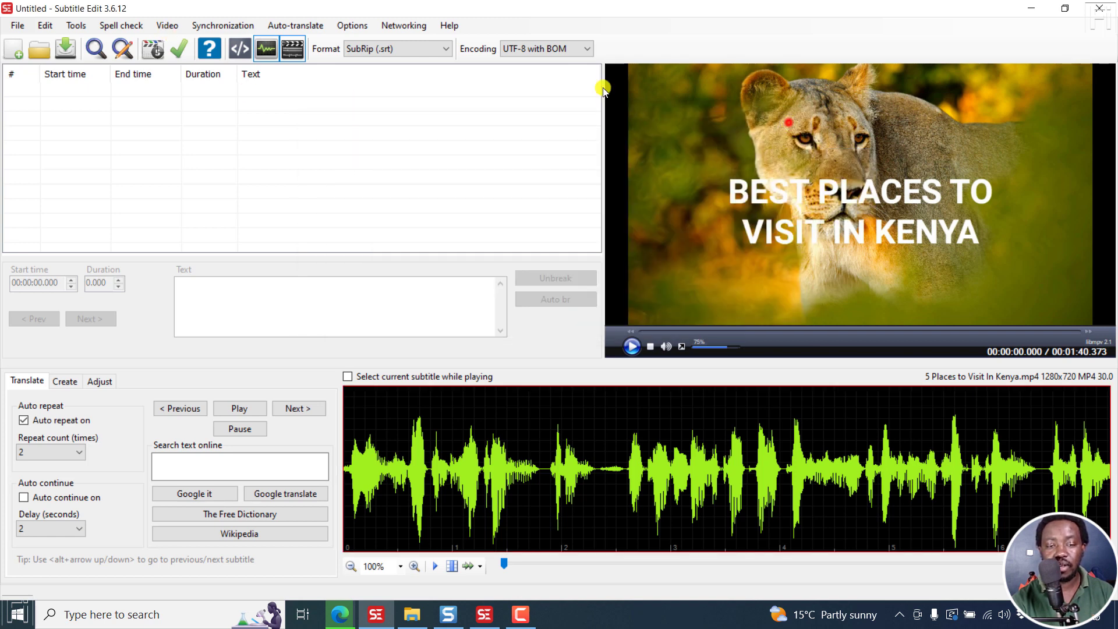
# Check the Subtitle Edit version in Help > About
pyautogui.click(449, 25)
pyautogui.click(471, 79)
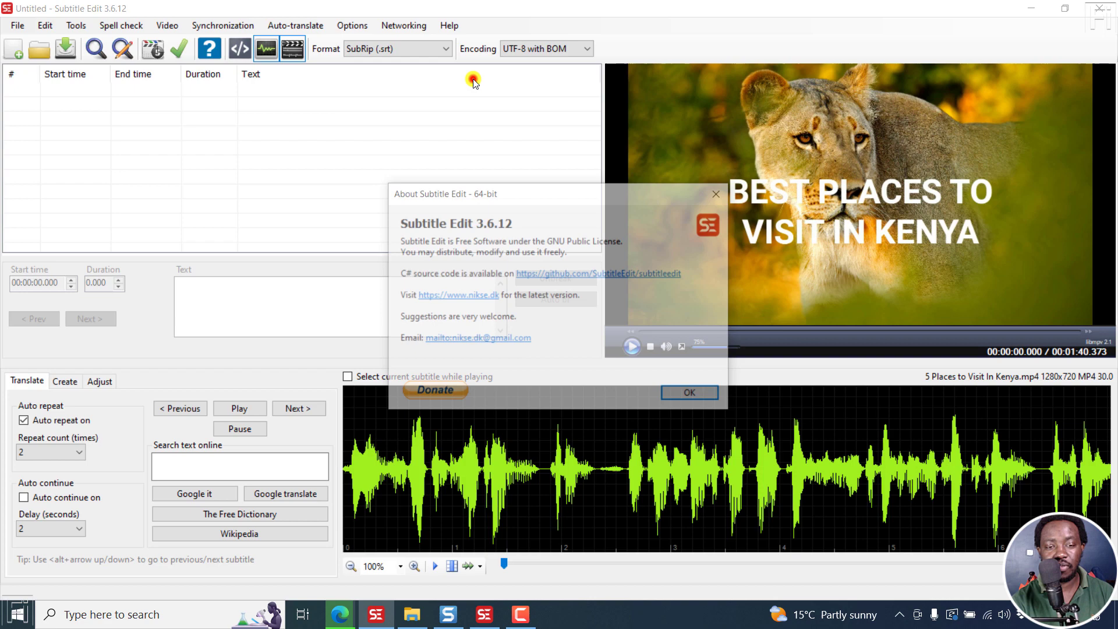
pyautogui.click(722, 195)
# Reopen Audio to text and switch the Whisper engine to Const-me (GPU)
pyautogui.click(168, 25)
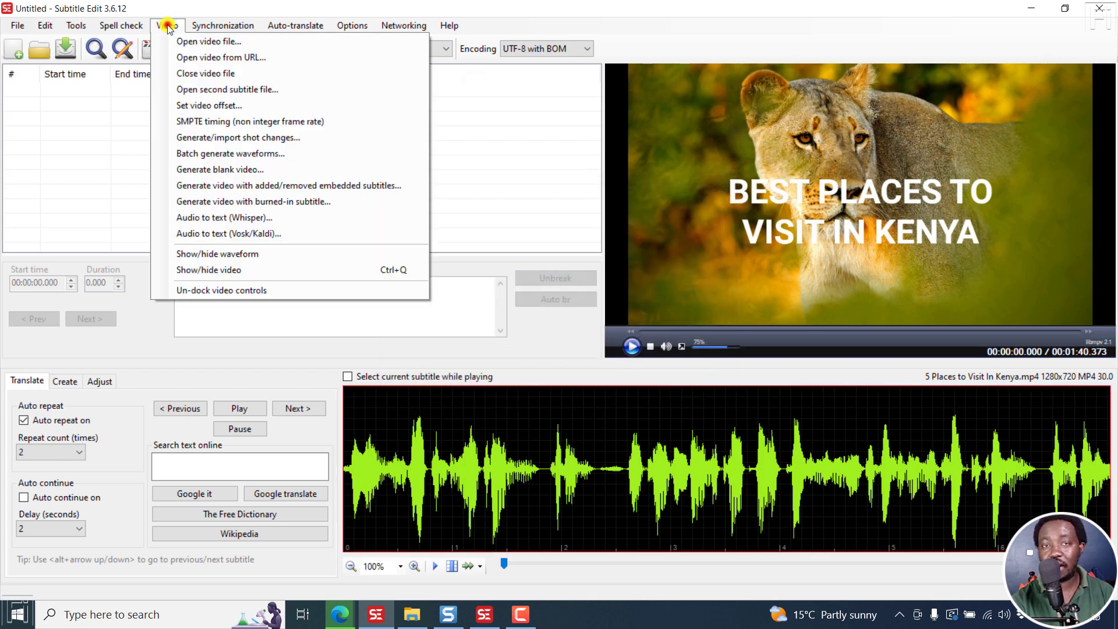
pyautogui.click(230, 217)
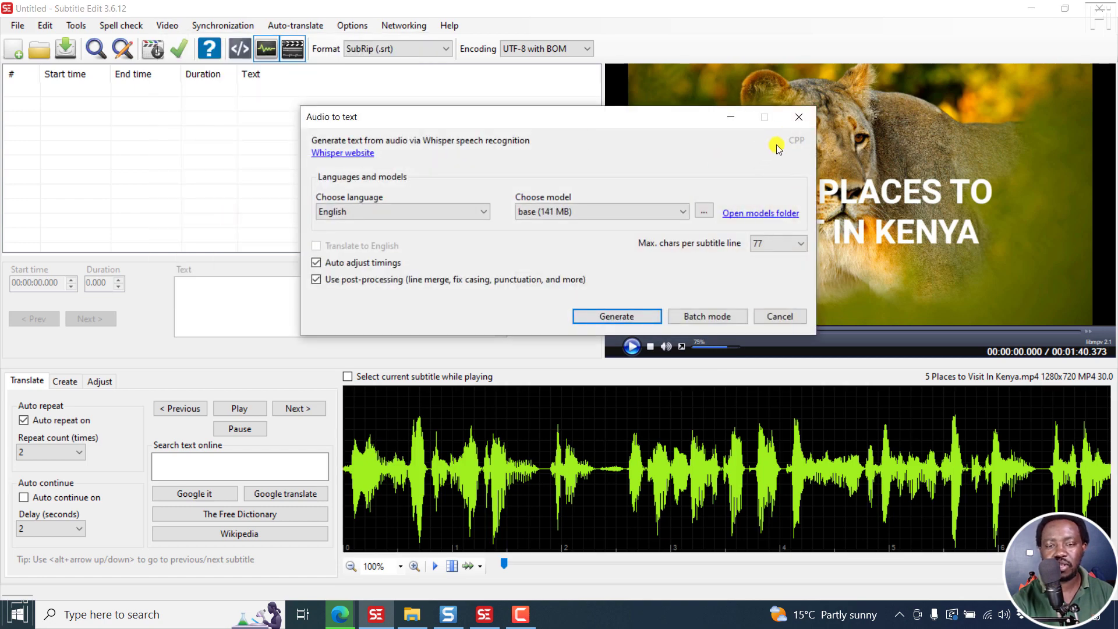
pyautogui.rightClick(750, 144)
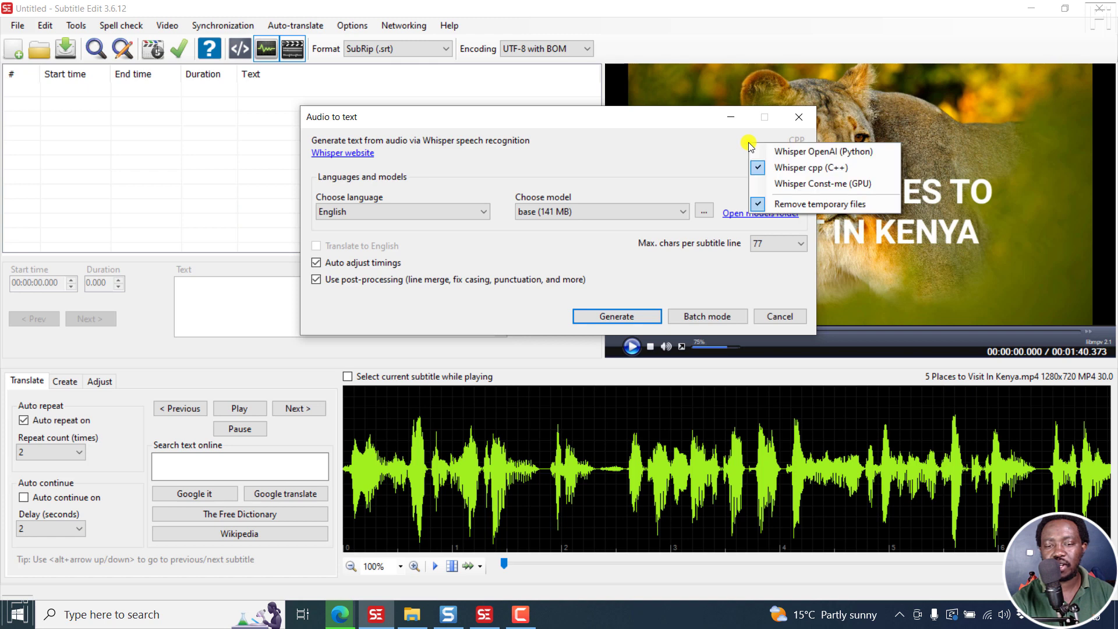
pyautogui.click(717, 150)
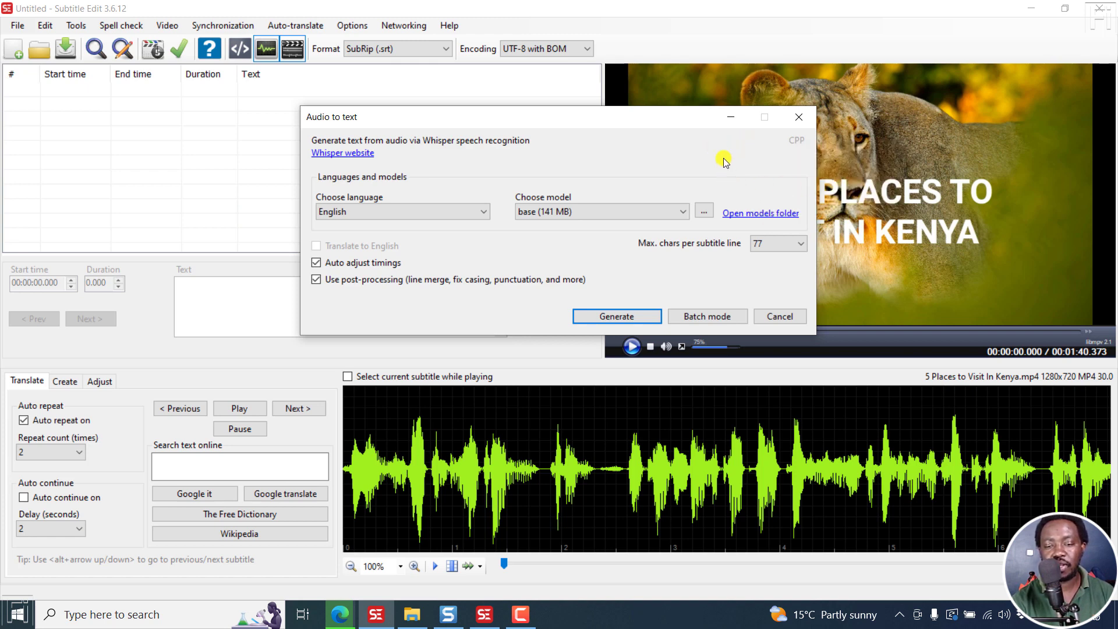
pyautogui.rightClick(751, 145)
pyautogui.click(707, 143)
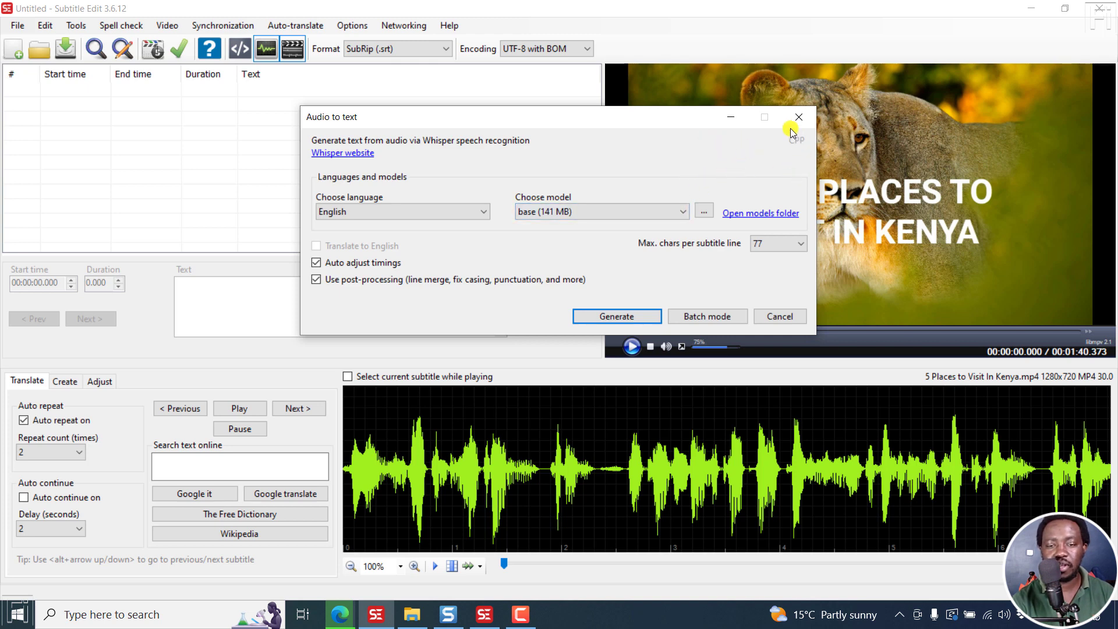
pyautogui.rightClick(761, 139)
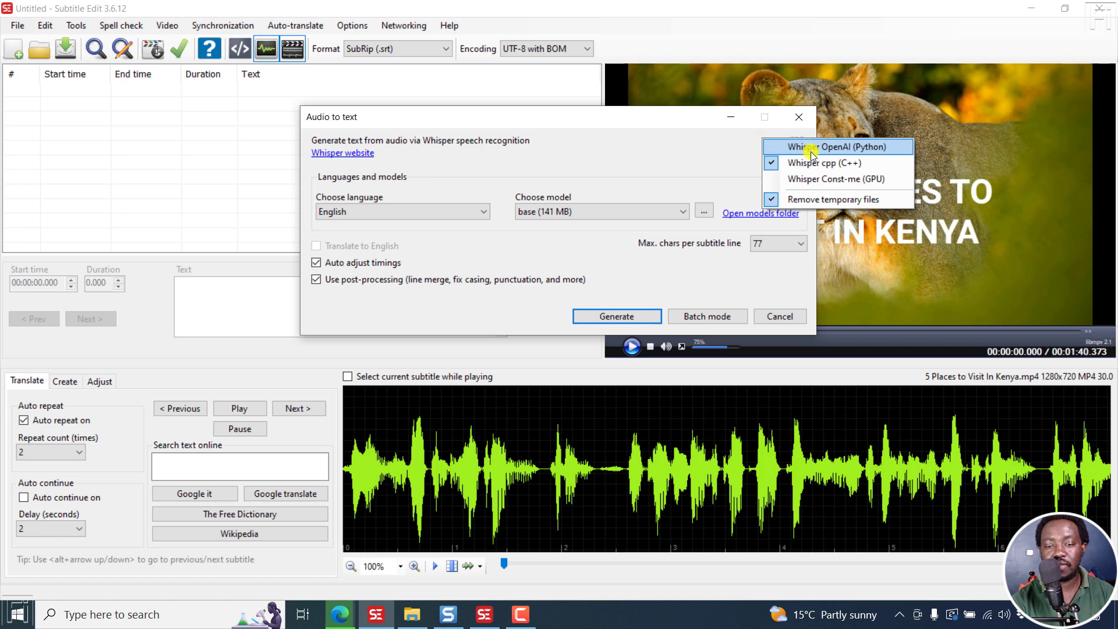
pyautogui.click(672, 119)
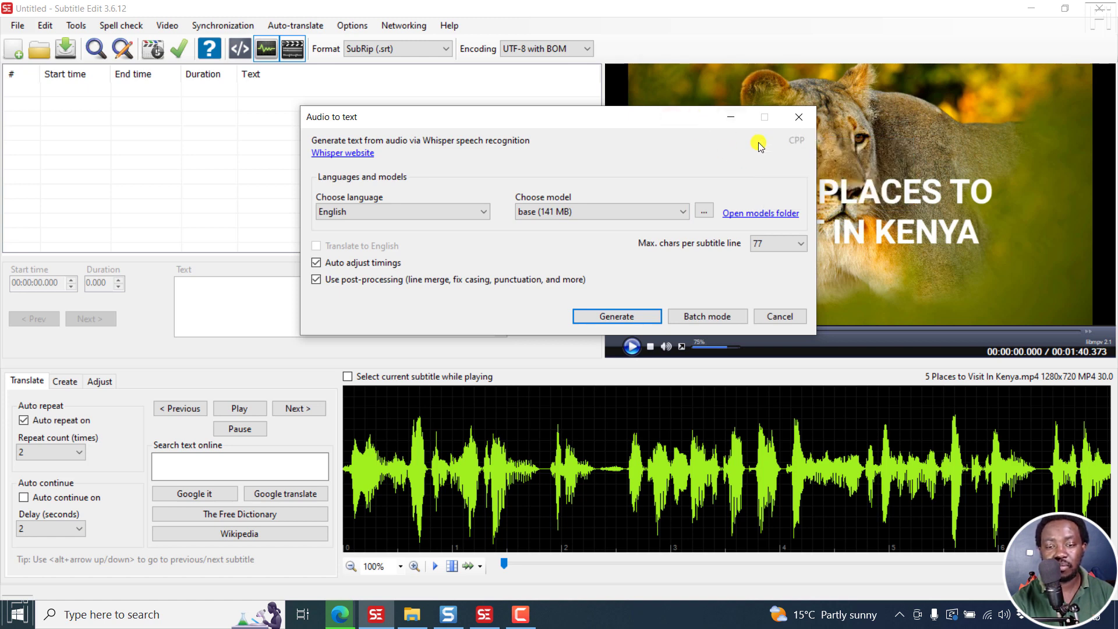
pyautogui.rightClick(738, 145)
pyautogui.click(810, 180)
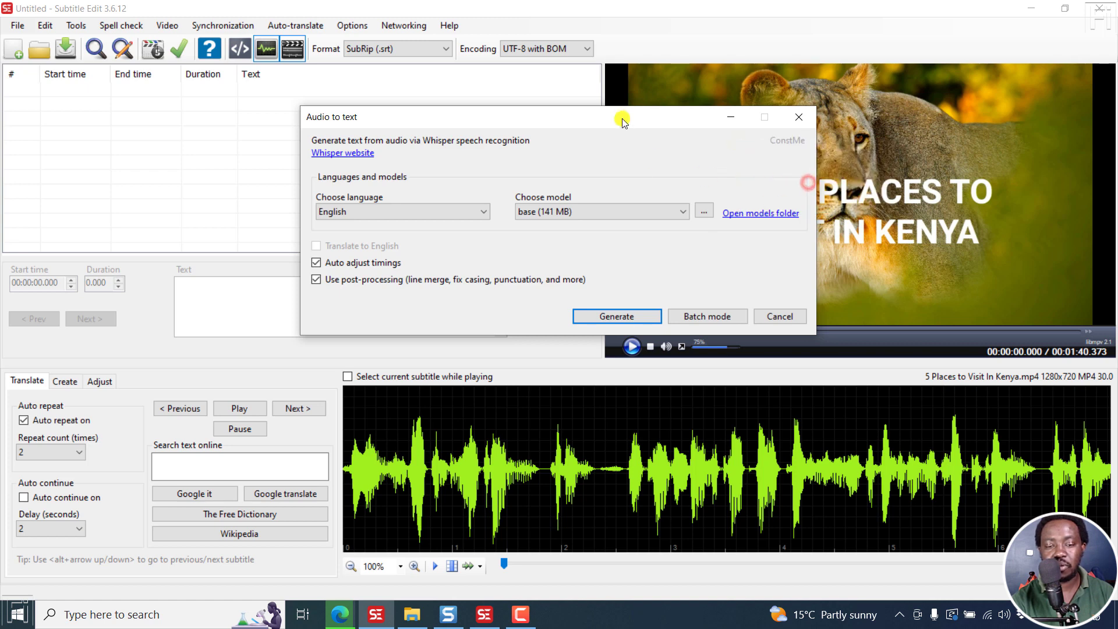
# Generate subtitles from the Kenya video, then launch and restore SubtitleEdit from the SUBBBB folder
pyautogui.click(598, 318)
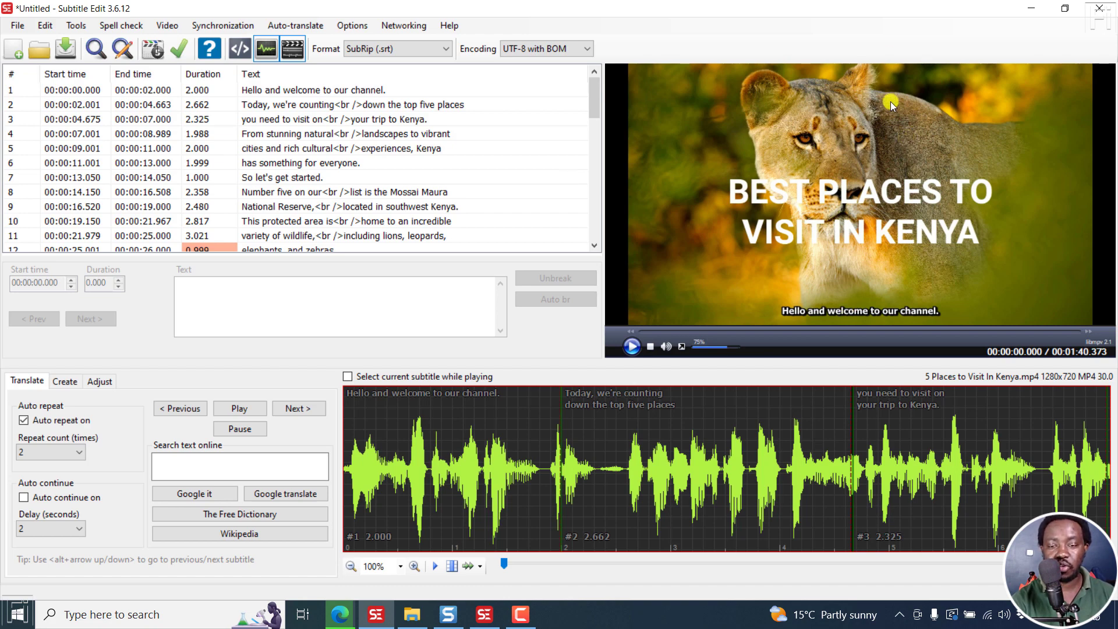
pyautogui.click(1030, 8)
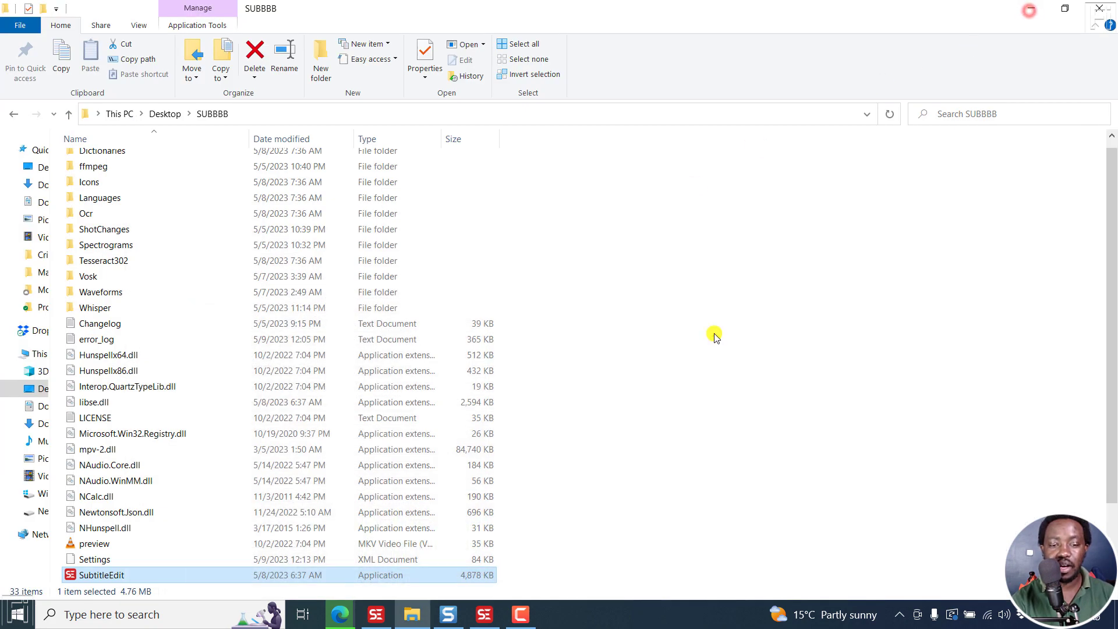
pyautogui.doubleClick(106, 580)
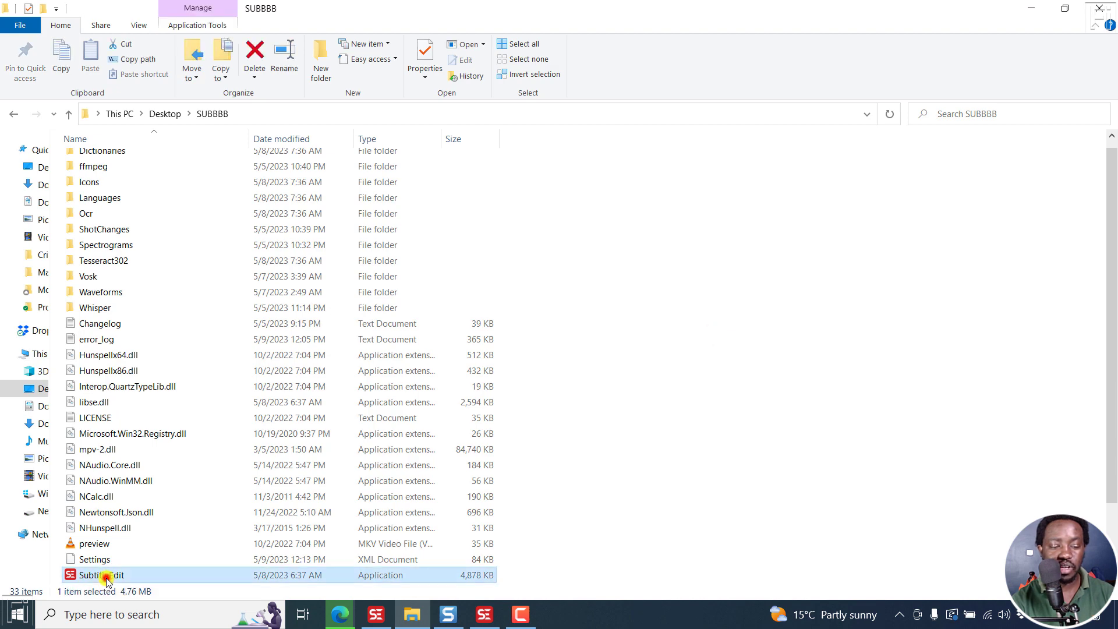
pyautogui.click(493, 621)
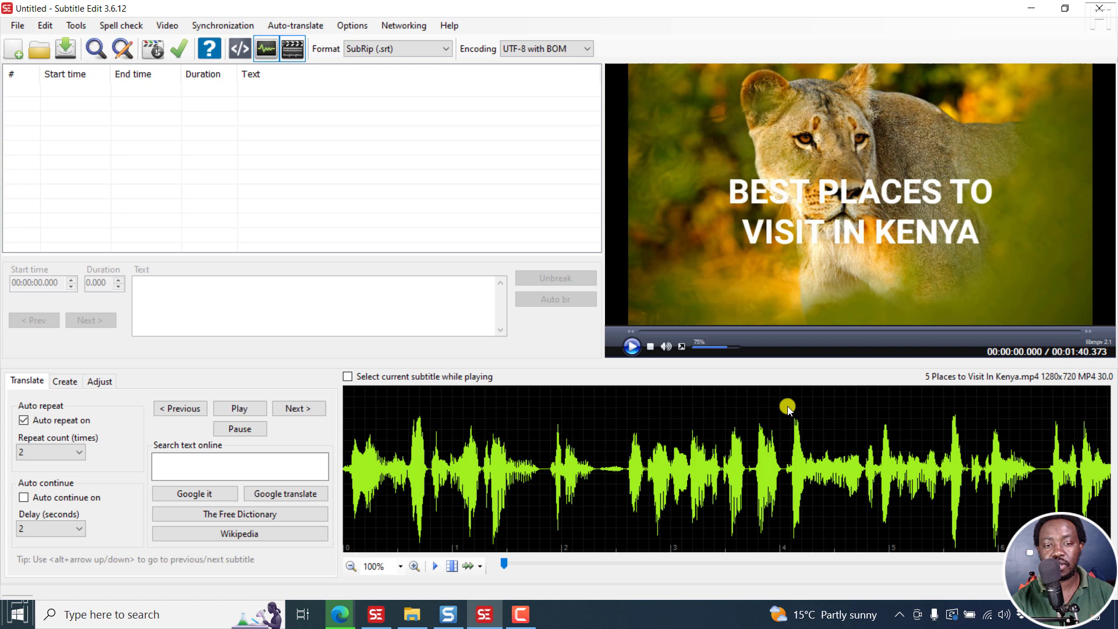
pyautogui.click(450, 27)
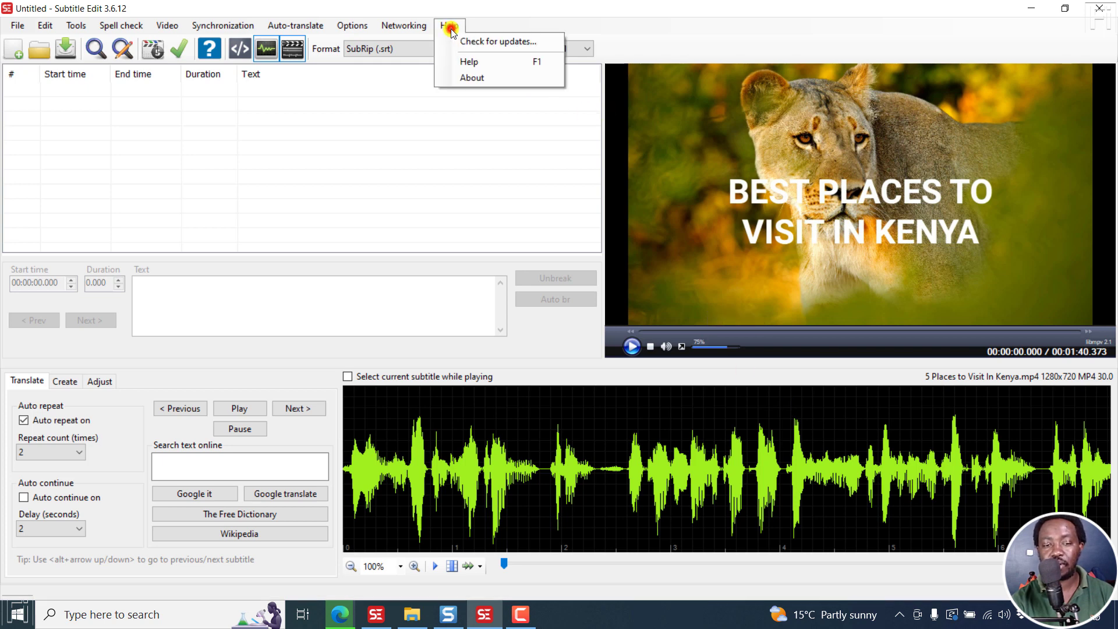
pyautogui.click(472, 80)
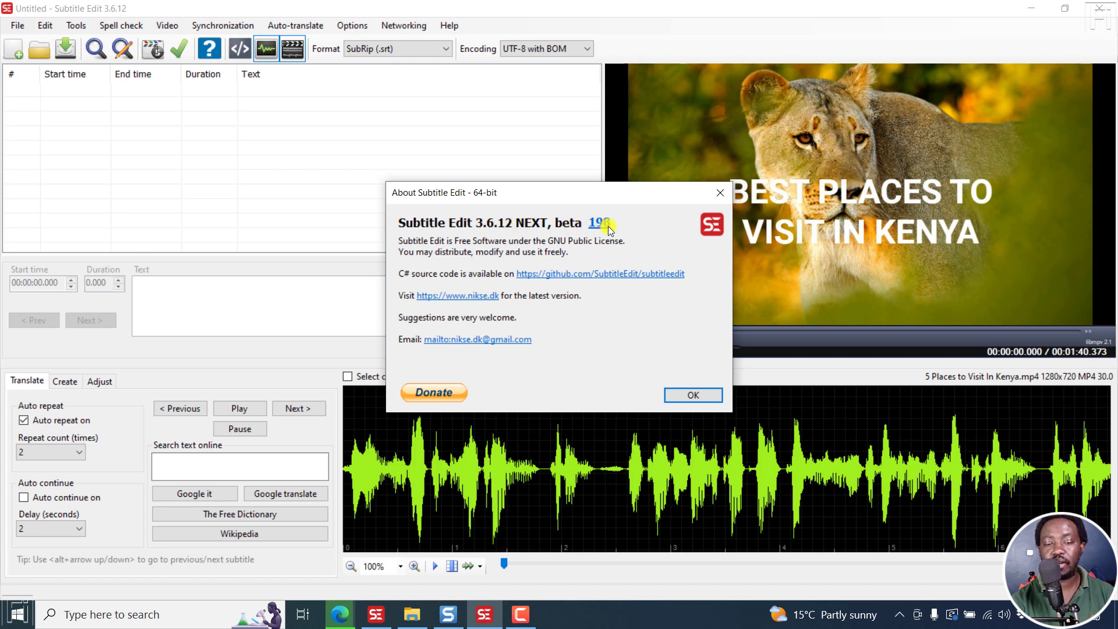
pyautogui.click(716, 193)
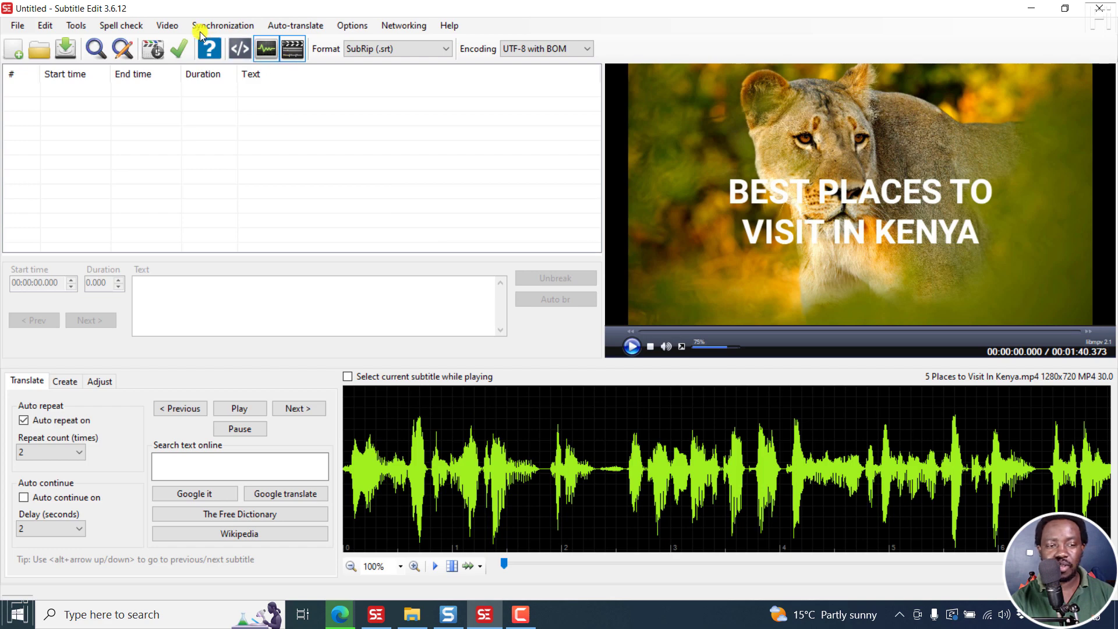
# Review the Audio to text engine list, keep CPP, then go to the WhisperX GitHub page
pyautogui.click(167, 25)
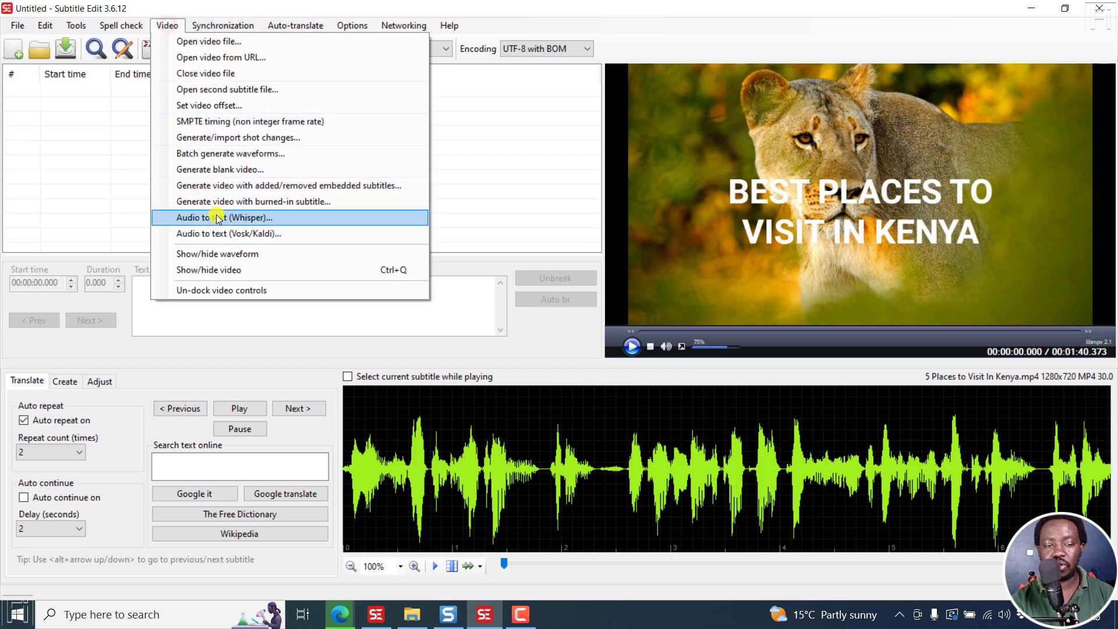
pyautogui.click(216, 219)
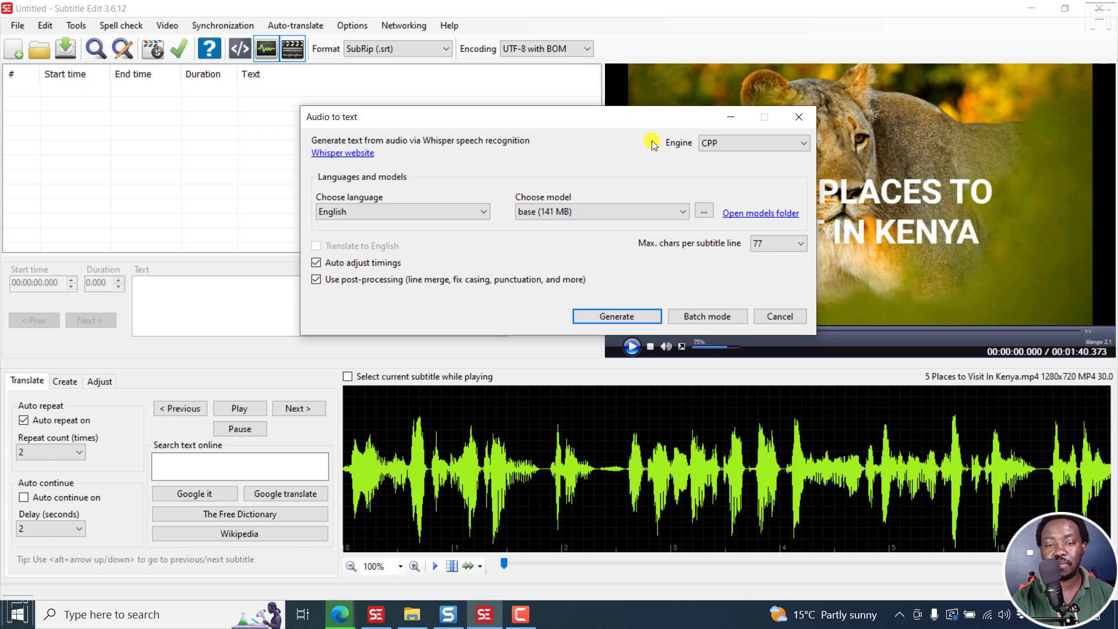
pyautogui.click(796, 145)
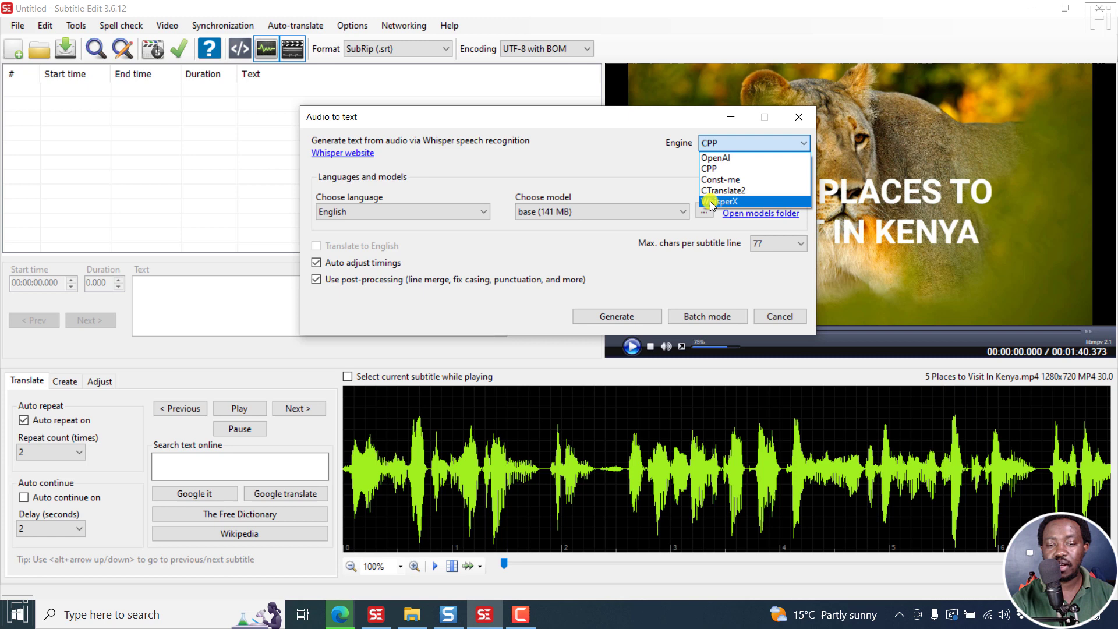
pyautogui.click(614, 162)
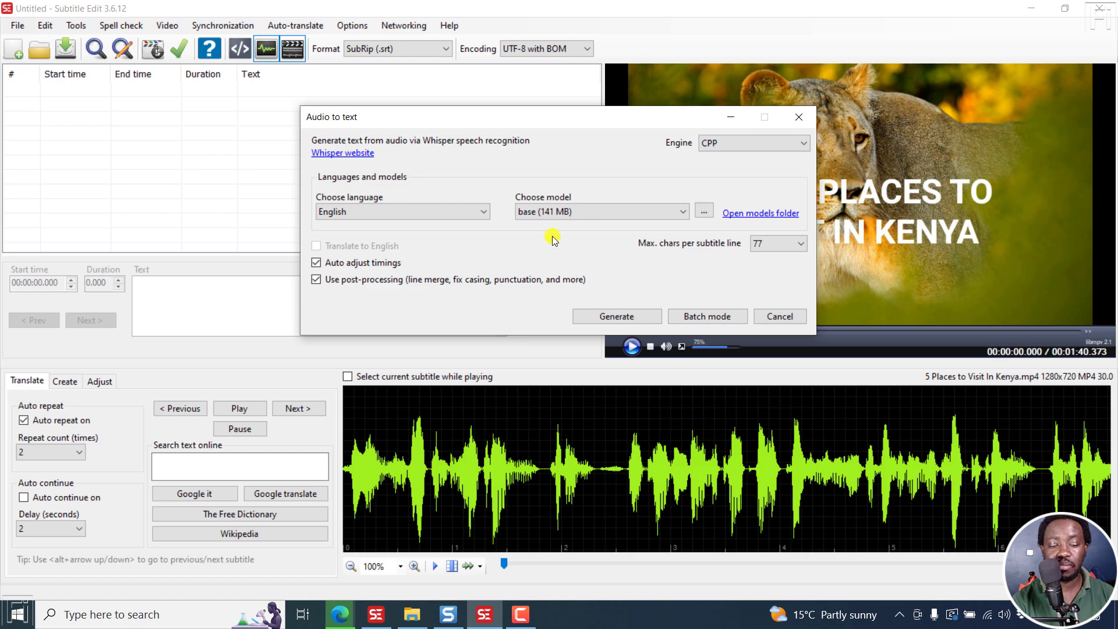
pyautogui.click(341, 616)
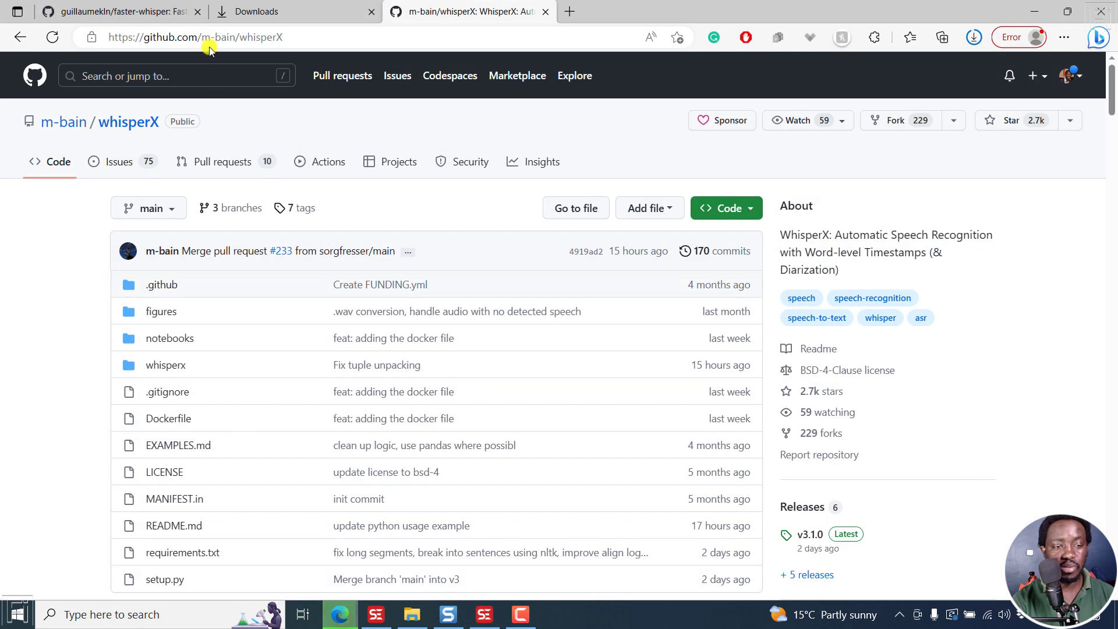
# Scroll the whisperX README down to the Setup section and its install steps
pyautogui.click(504, 5)
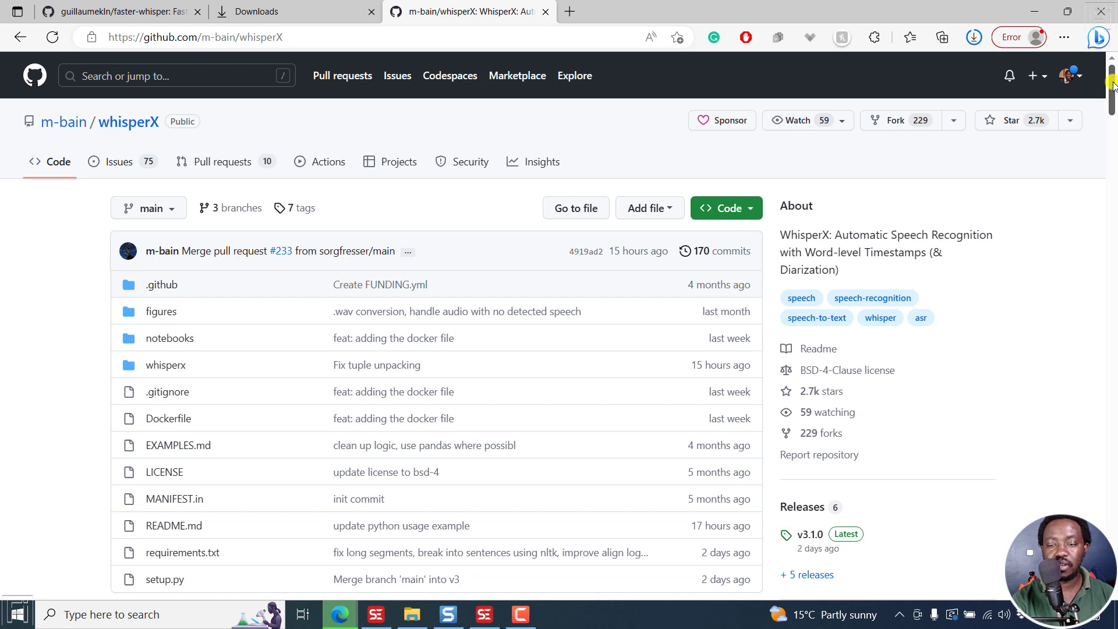
pyautogui.moveTo(1113, 86); pyautogui.dragTo(1113, 133)
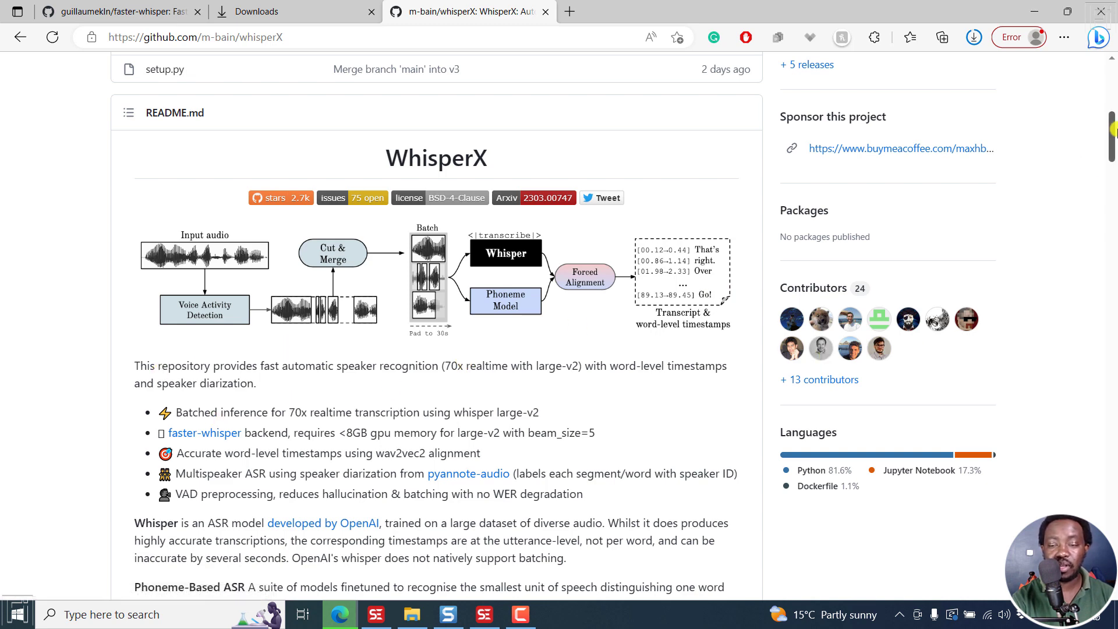
pyautogui.moveTo(1113, 129); pyautogui.dragTo(1113, 78)
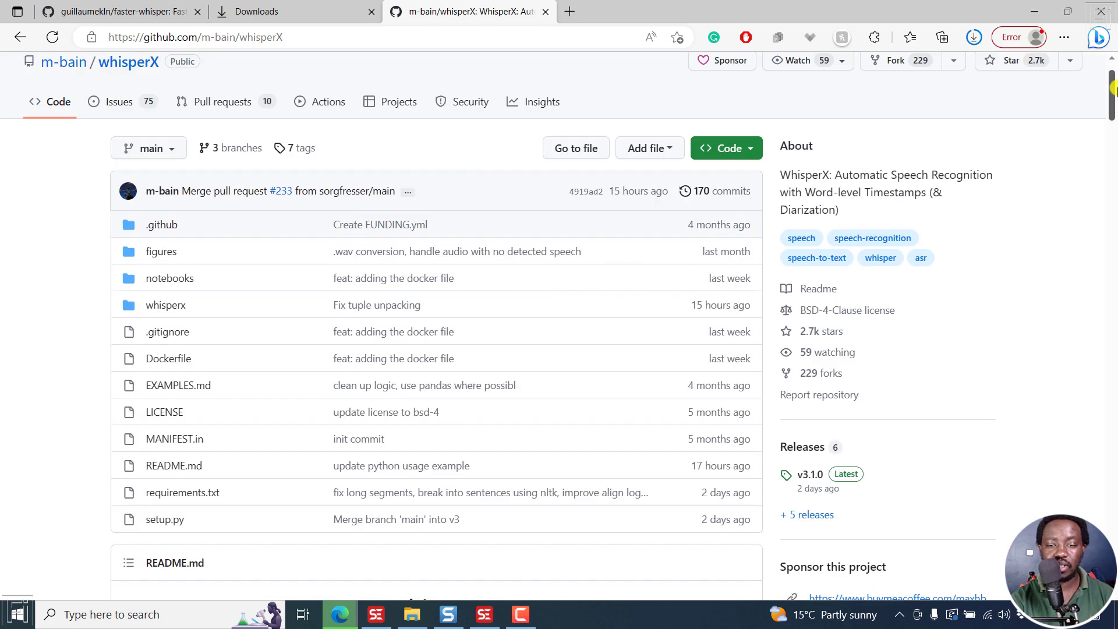
pyautogui.scroll(-5, 831, 202)
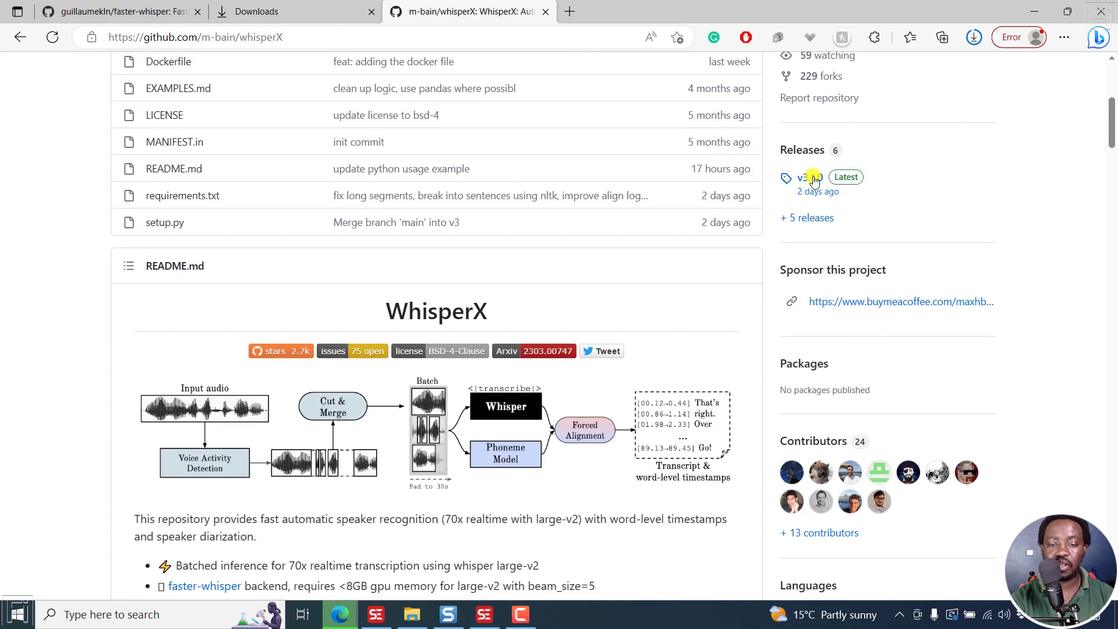
pyautogui.scroll(-15, 1113, 165)
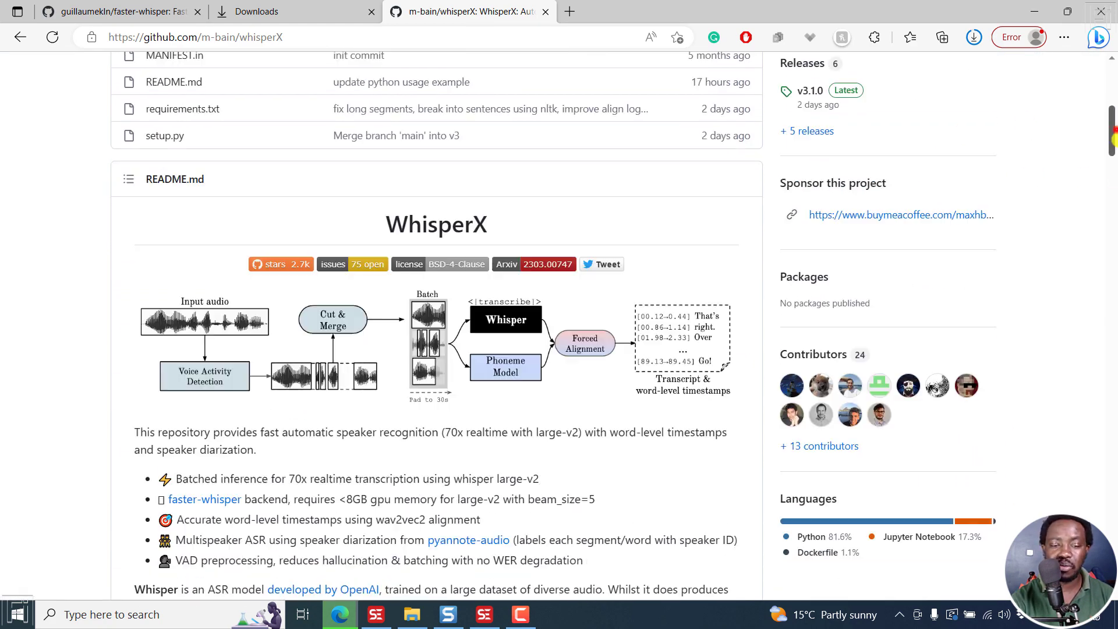
pyautogui.moveTo(1113, 221)
pyautogui.mouseDown()
pyautogui.moveTo(1113, 233)
pyautogui.moveTo(1113, 219)
pyautogui.mouseUp()
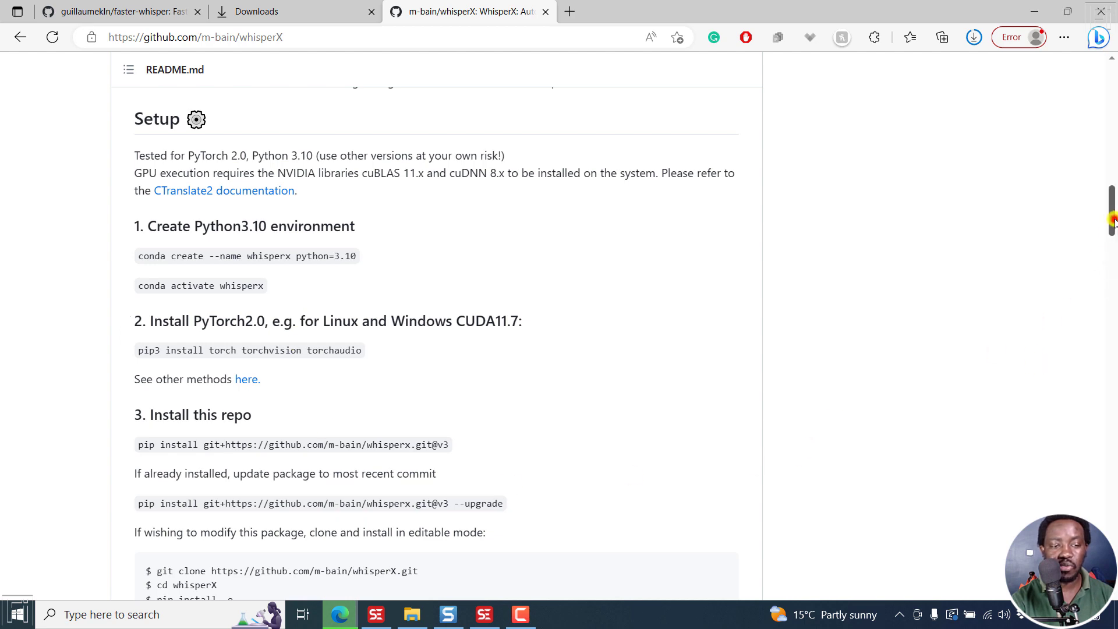
# Copy the 'pip install git+…whisperx.git@v3' command from the README
pyautogui.moveTo(1114, 221)
pyautogui.mouseDown()
pyautogui.moveTo(1113, 200)
pyautogui.moveTo(1114, 379)
pyautogui.moveTo(1113, 132)
pyautogui.moveTo(1113, 240)
pyautogui.mouseUp()
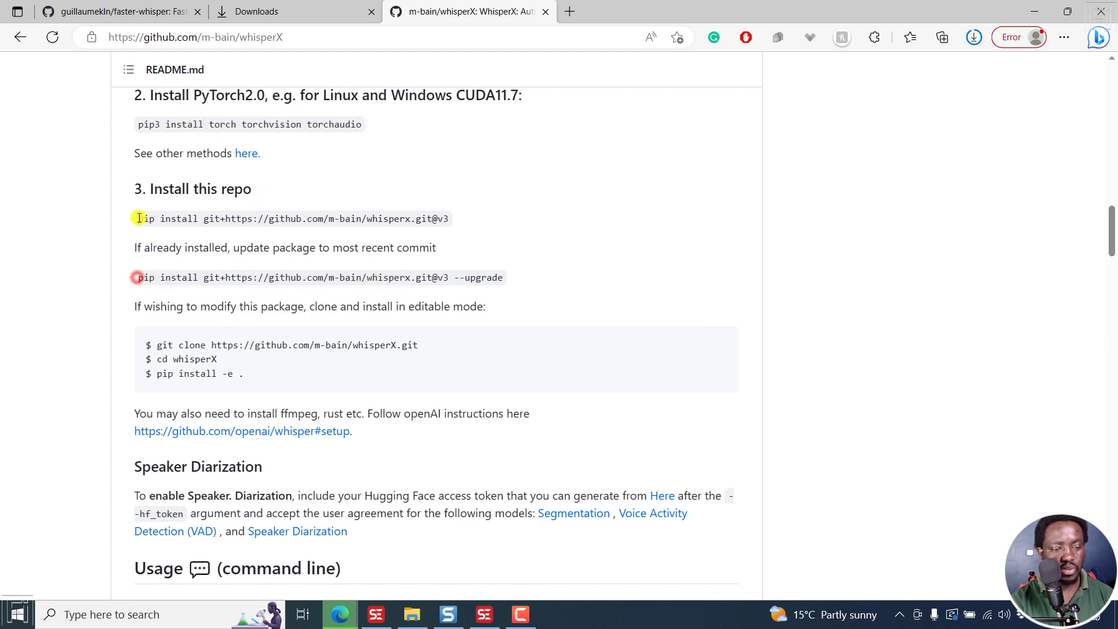
pyautogui.moveTo(138, 218); pyautogui.dragTo(453, 217)
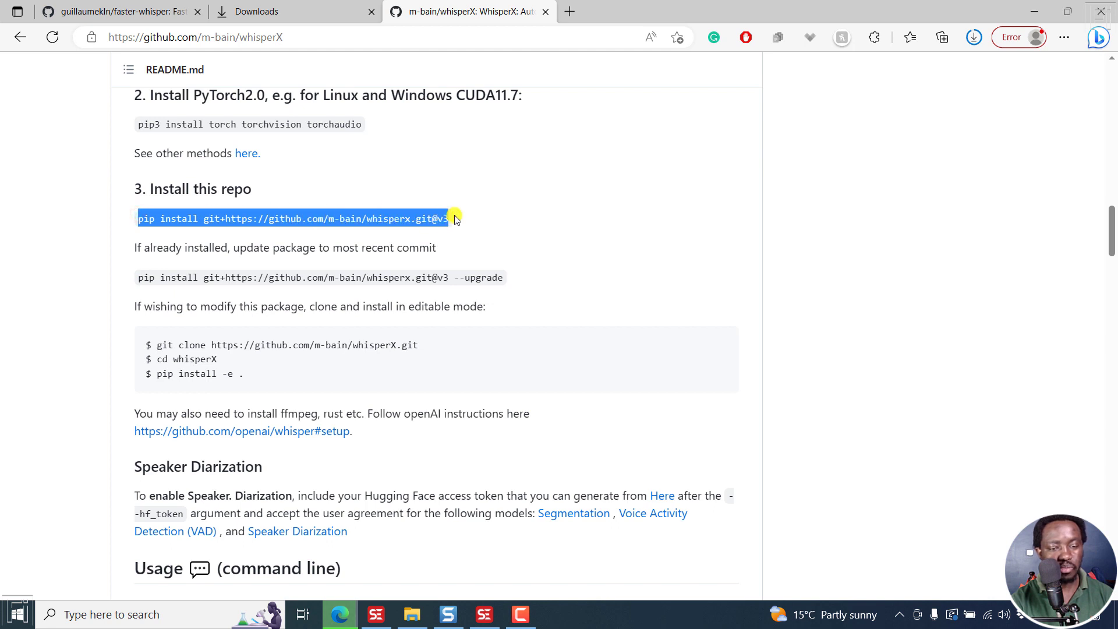
pyautogui.rightClick(294, 214)
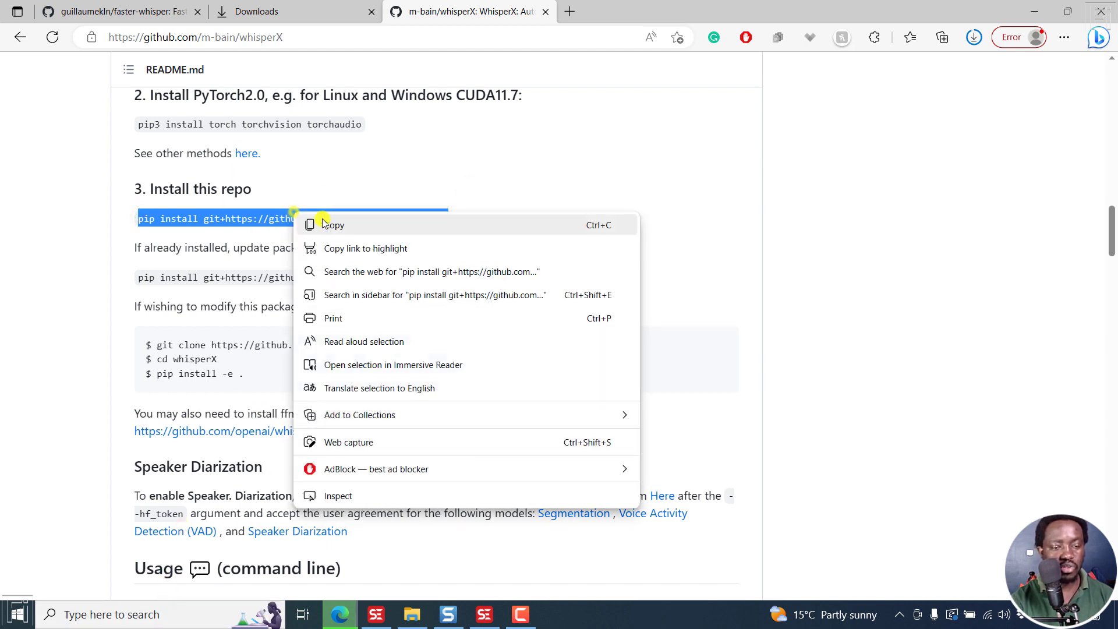
pyautogui.click(329, 224)
# Run the copied whisperX pip install command in a new Command Prompt
pyautogui.click(150, 619)
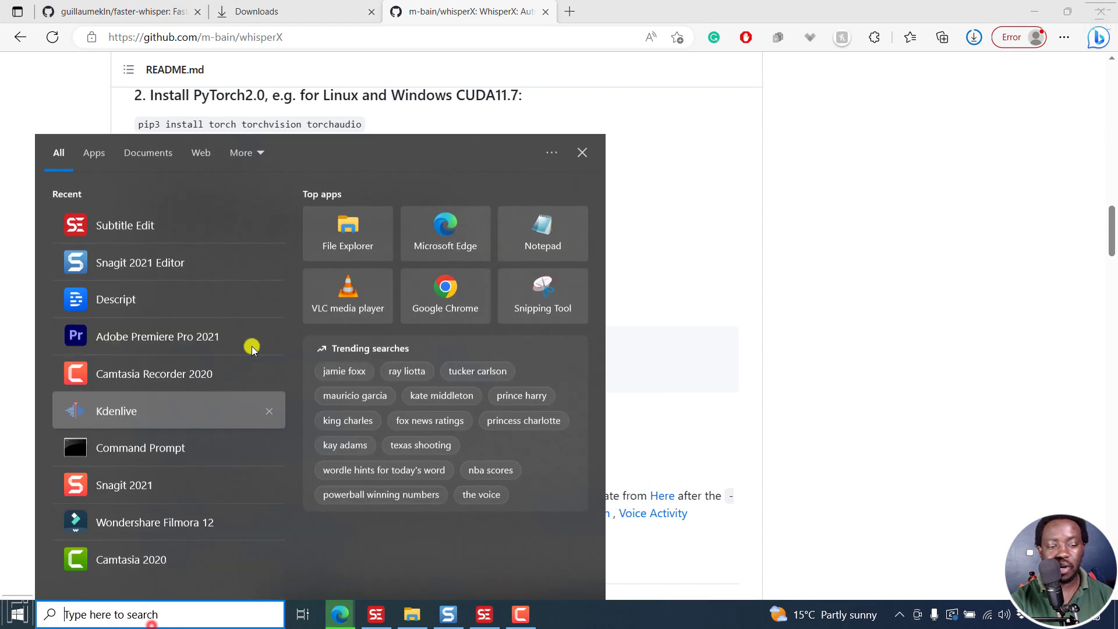
pyautogui.click(133, 448)
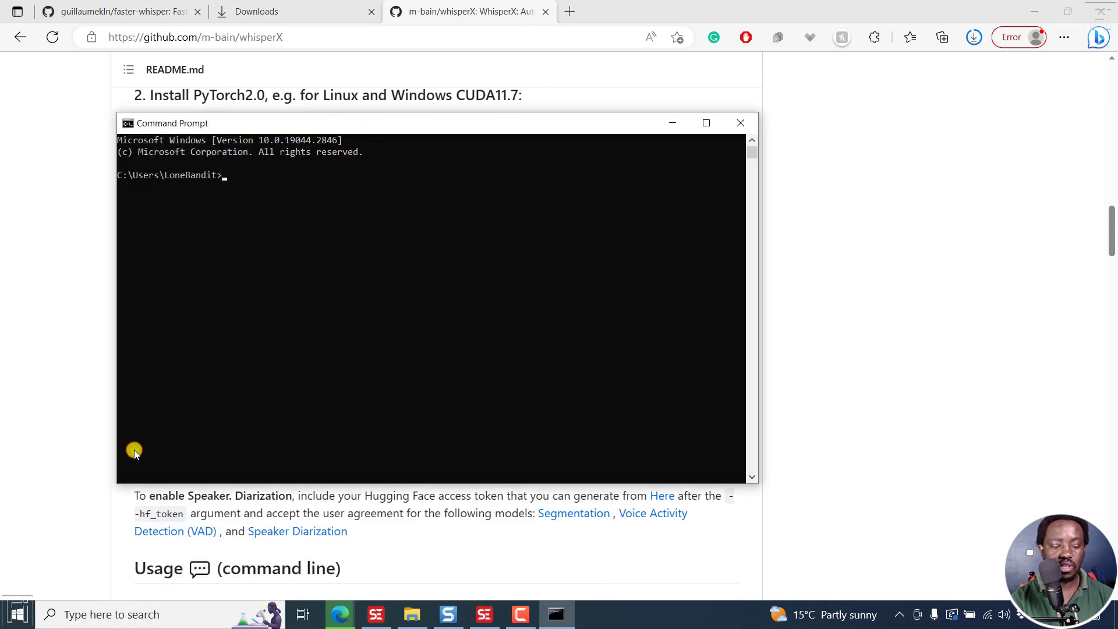
pyautogui.hotkey('ctrl', 'v')
pyautogui.press('Return')
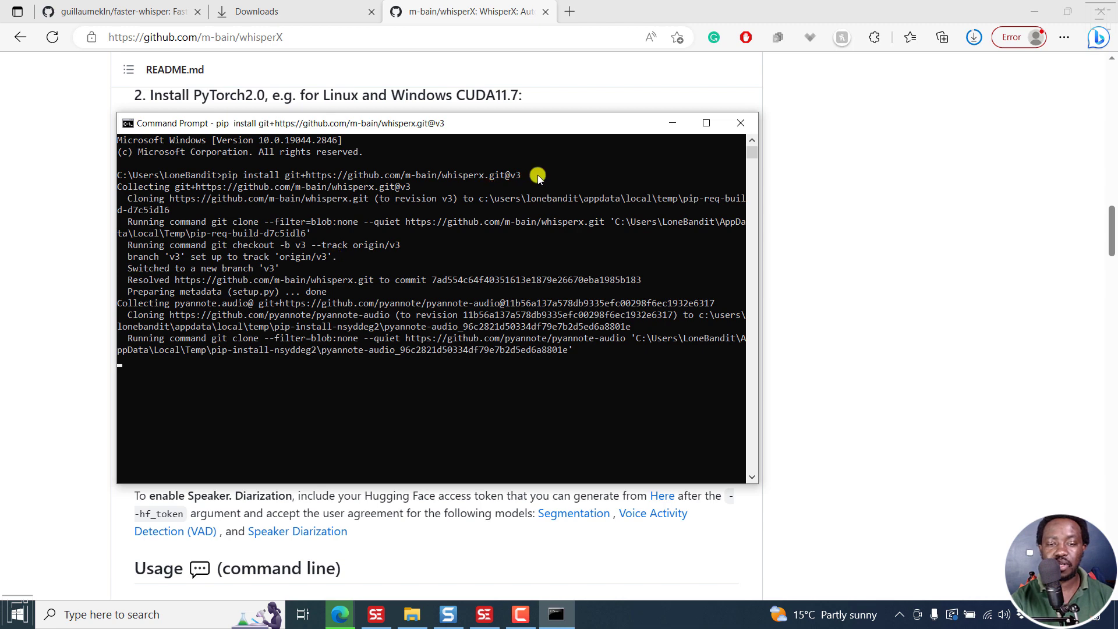
# Switch to the faster-whisper repository tab and look at its CTranslate2 description
pyautogui.click(887, 228)
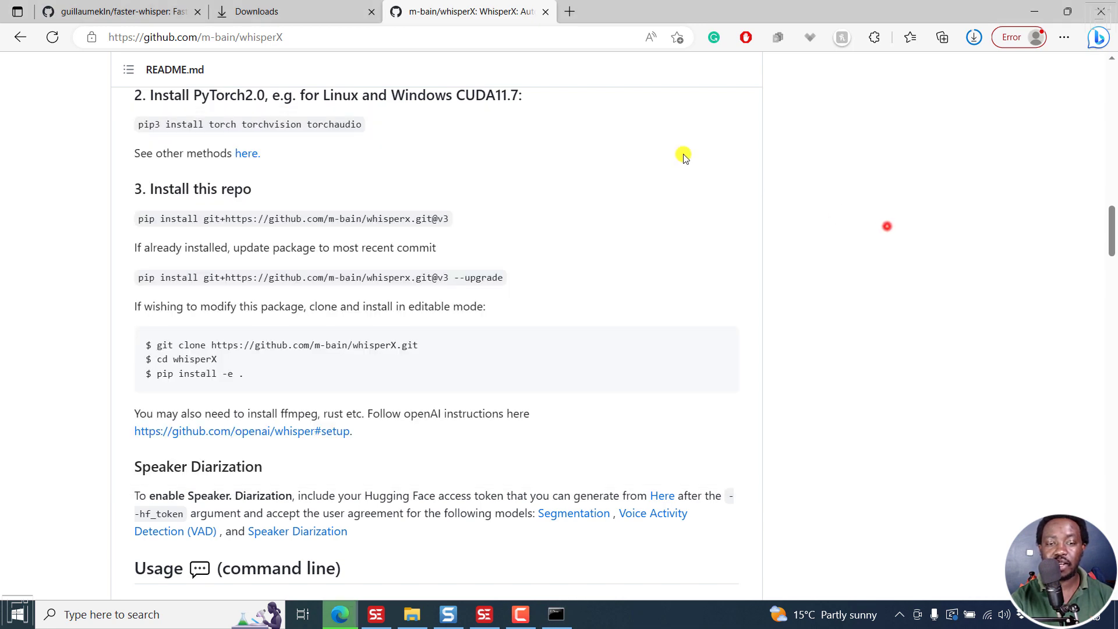
pyautogui.click(155, 7)
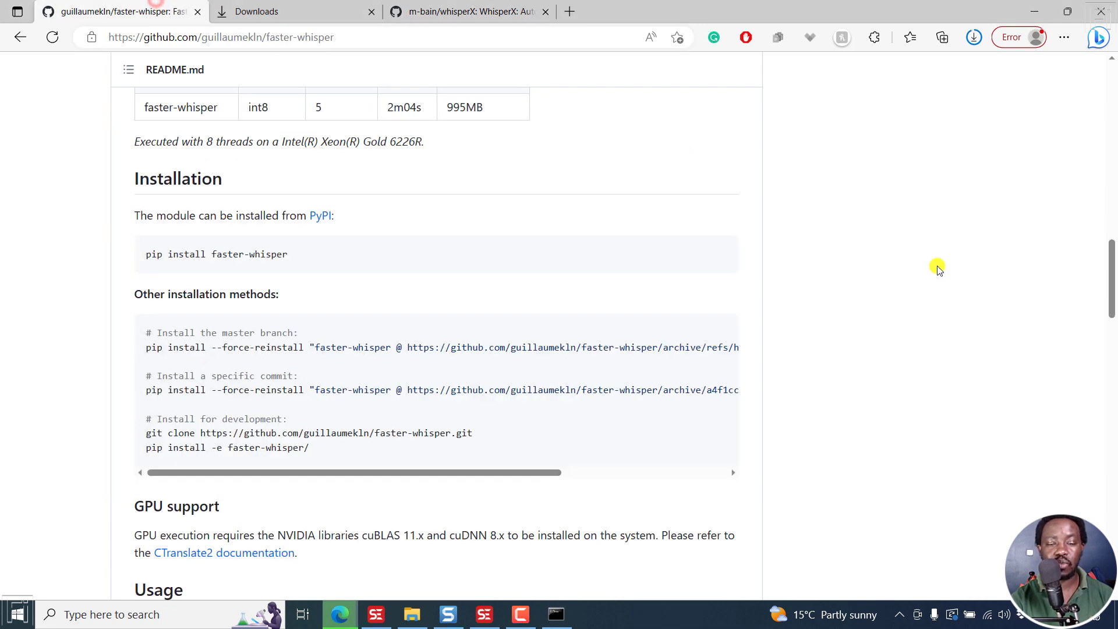
pyautogui.scroll(10, 1112, 297)
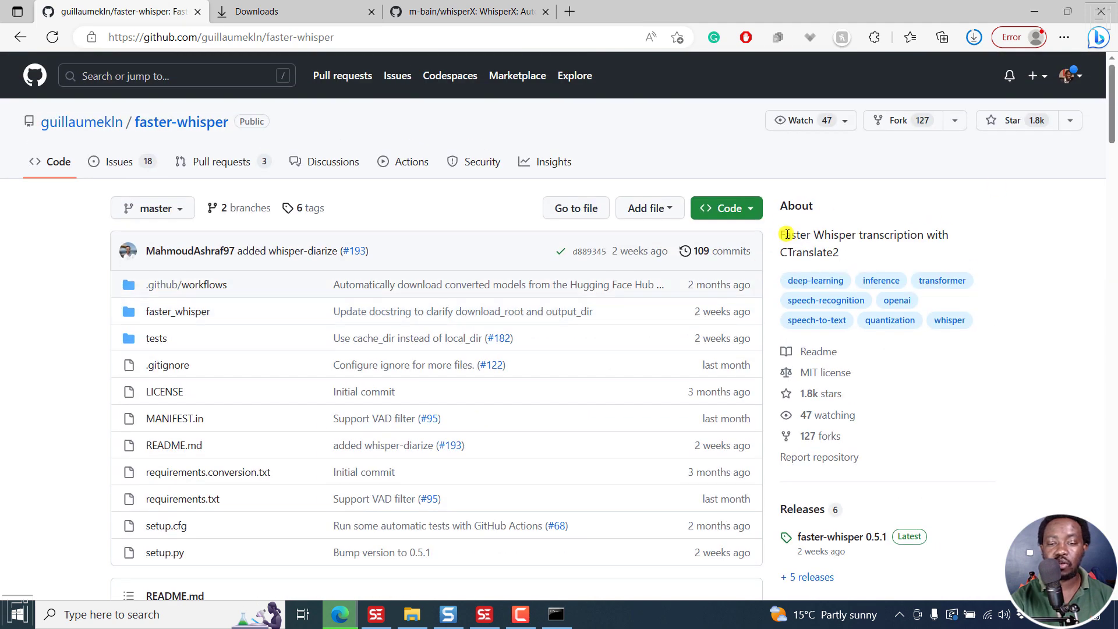
pyautogui.moveTo(780, 252); pyautogui.dragTo(852, 256)
pyautogui.hotkey('ctrl', 'c')
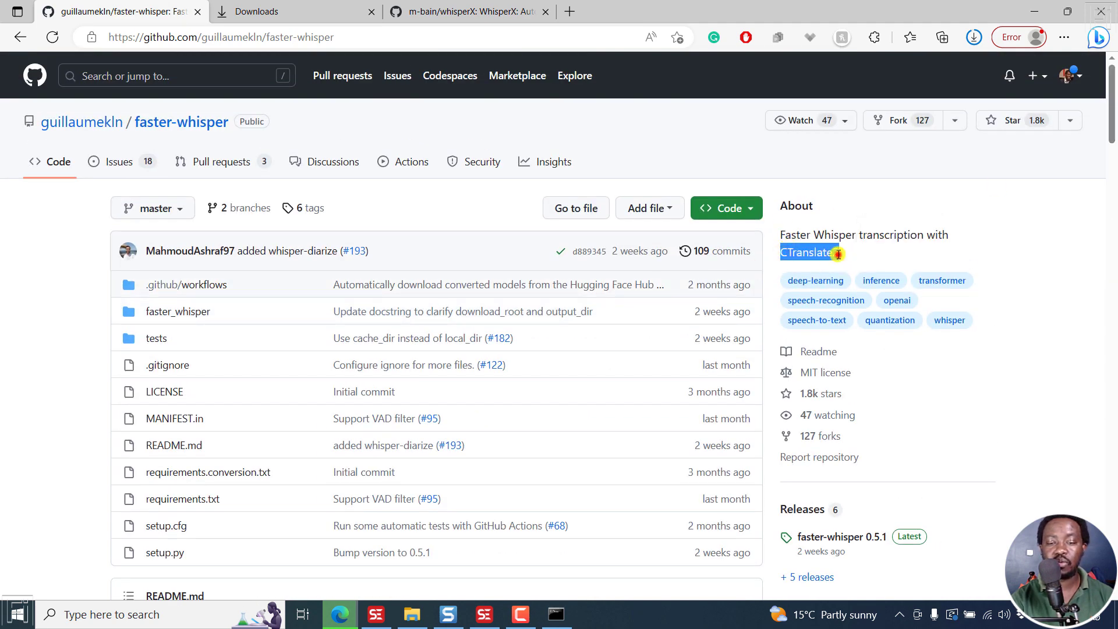
pyautogui.click(886, 254)
# Copy 'pip install faster-whisper' from the Installation section and bring back Command Prompt
pyautogui.moveTo(1113, 98); pyautogui.dragTo(1113, 99)
pyautogui.scroll(-9, 1113, 99)
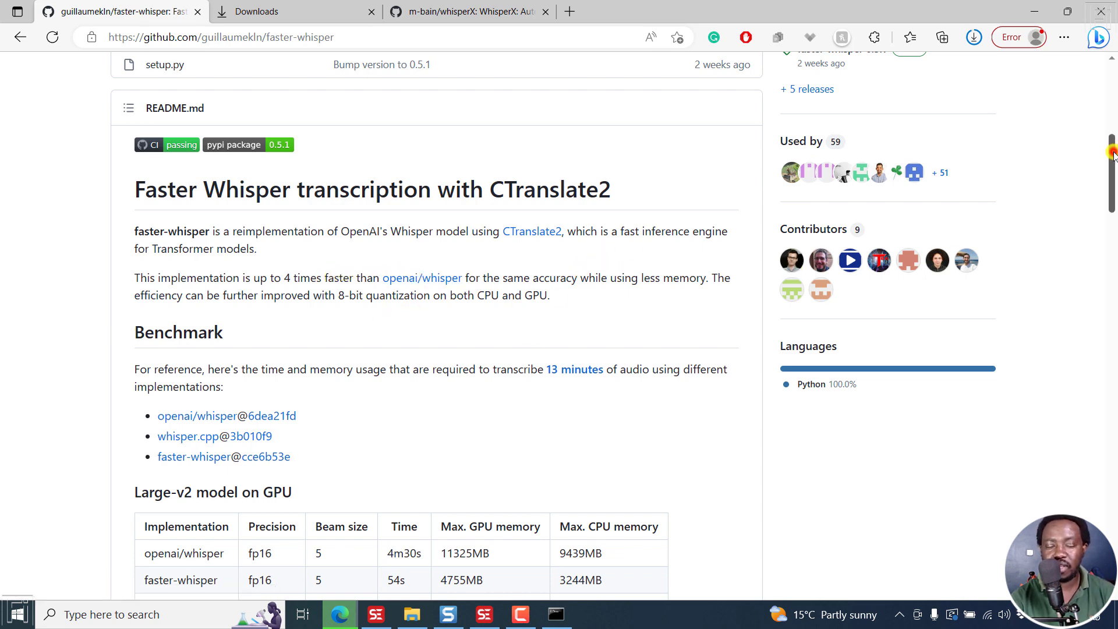
pyautogui.moveTo(1112, 153); pyautogui.dragTo(1113, 254)
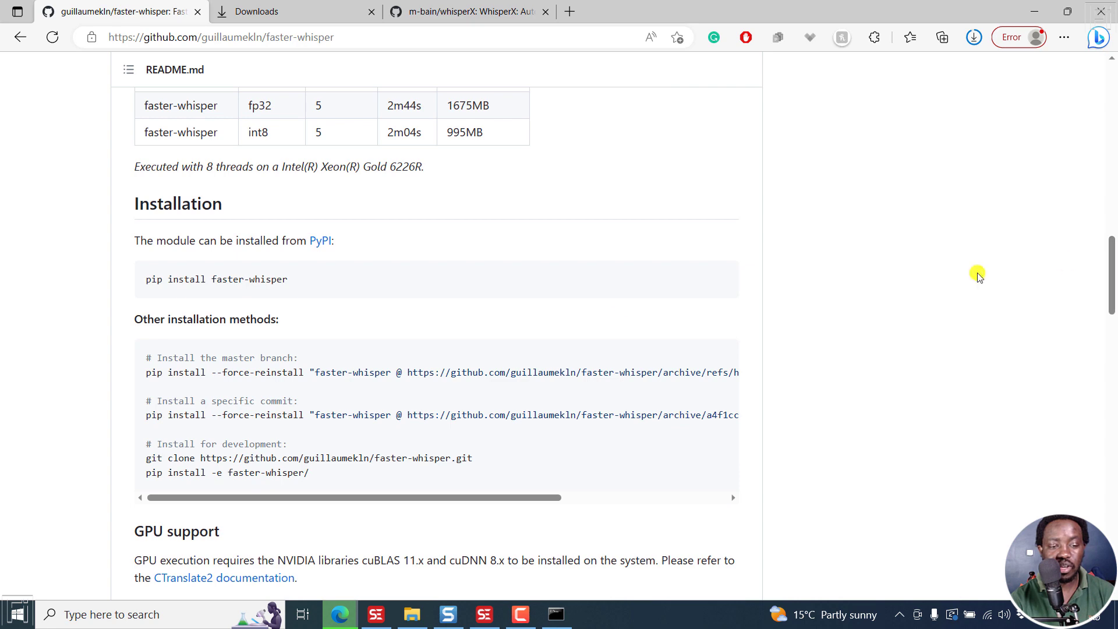
pyautogui.moveTo(305, 287); pyautogui.dragTo(146, 279)
pyautogui.rightClick(148, 280)
pyautogui.click(199, 287)
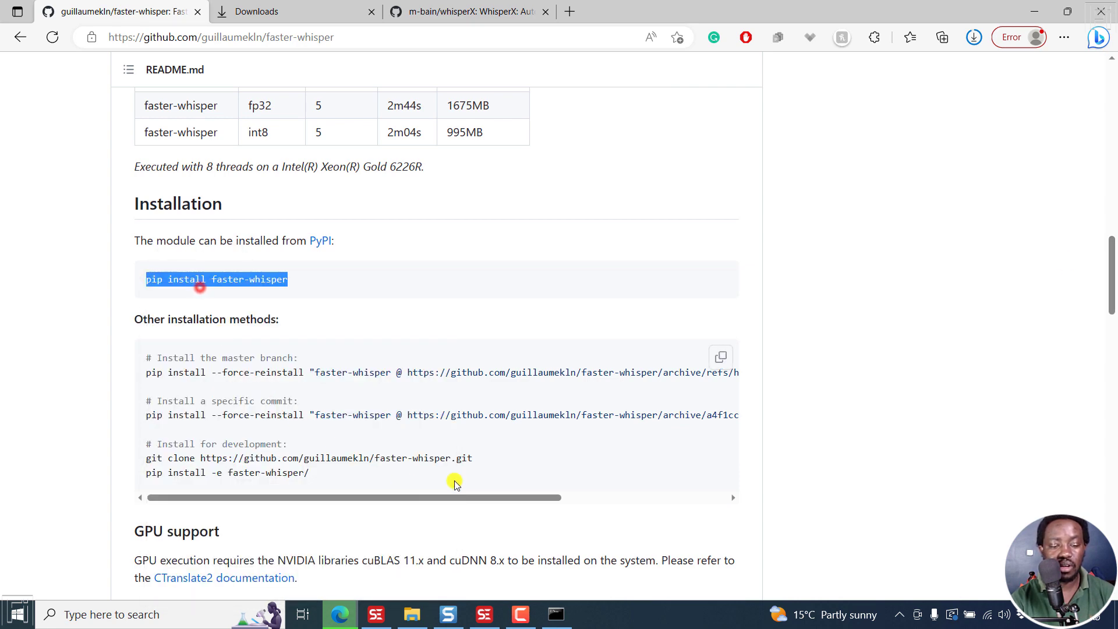
pyautogui.click(556, 614)
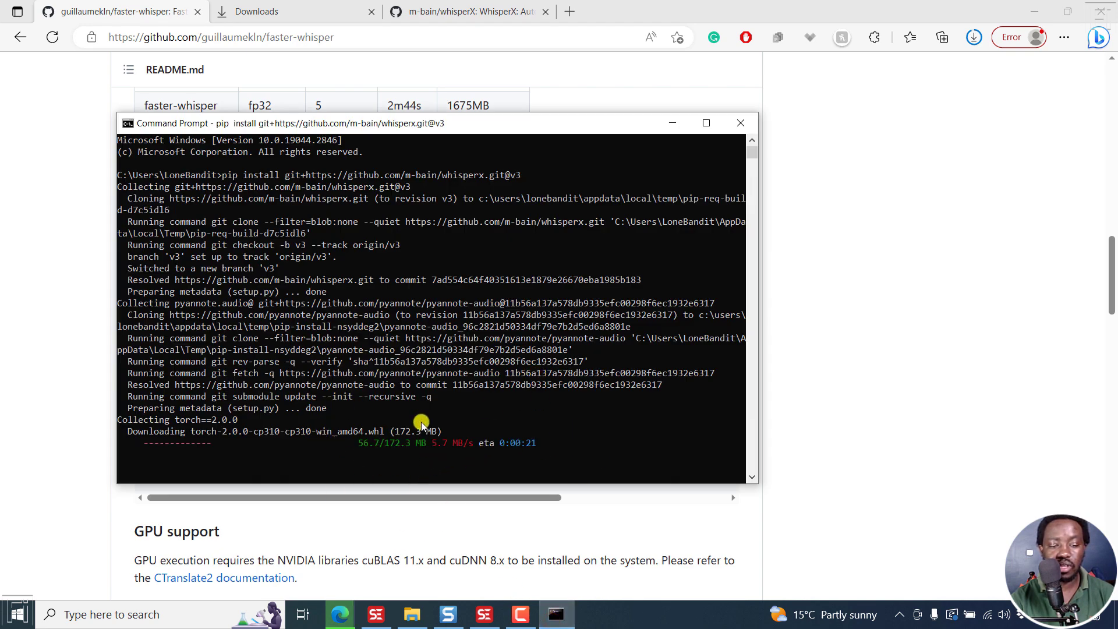
# Bring the faster-whisper README in Edge back in front of Command Prompt
pyautogui.click(861, 374)
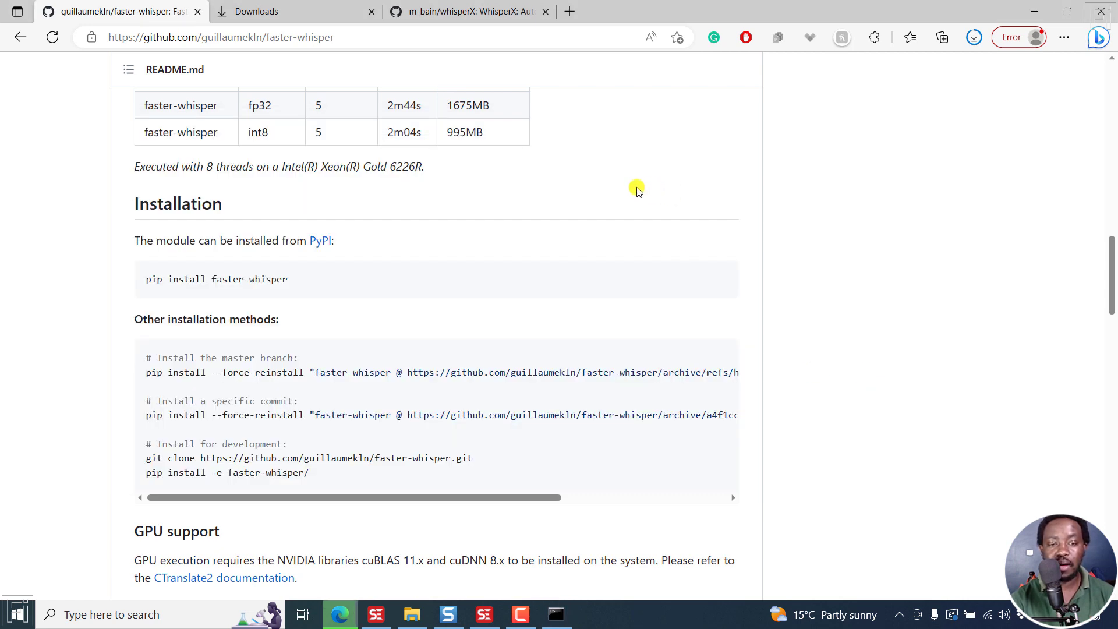
# In Subtitle Edit, check the engine list twice leaving CPP, then close Audio to text
pyautogui.click(484, 614)
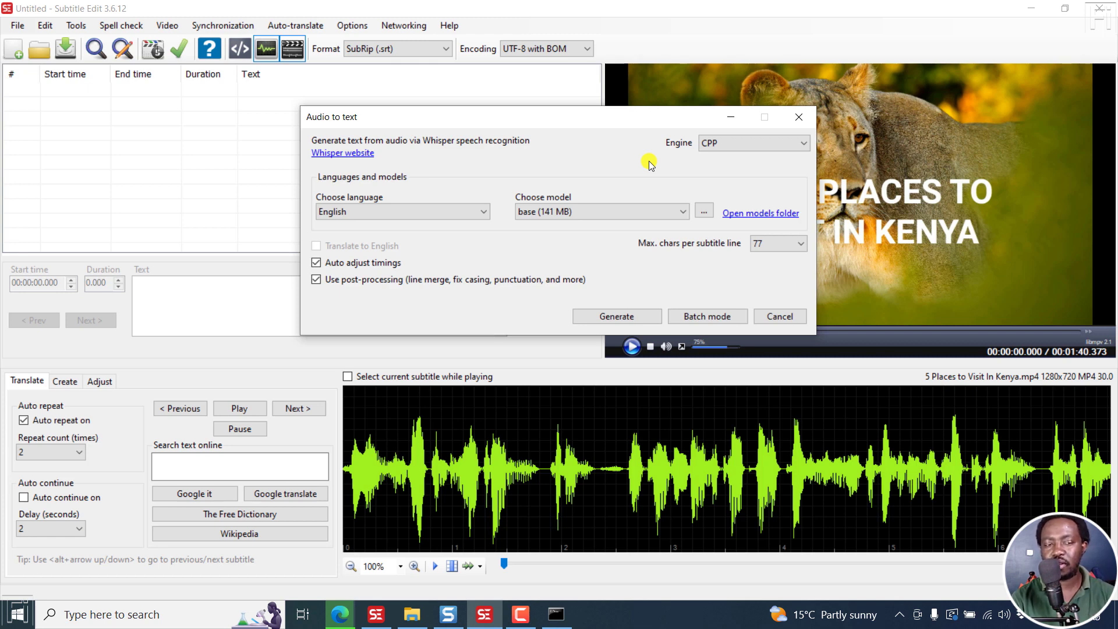
pyautogui.click(760, 142)
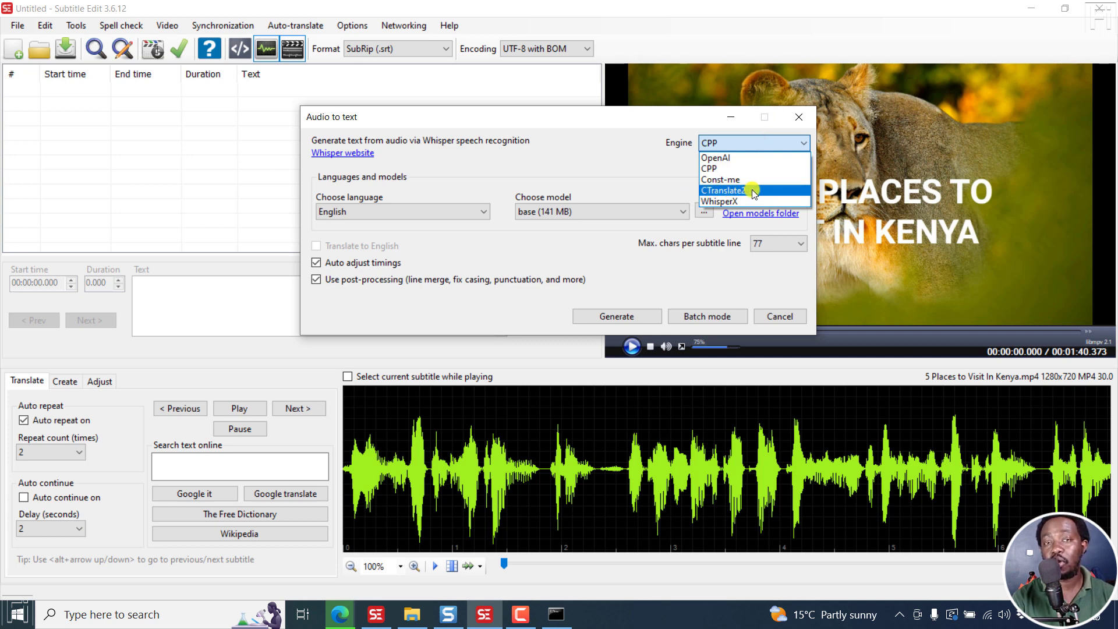
pyautogui.click(635, 176)
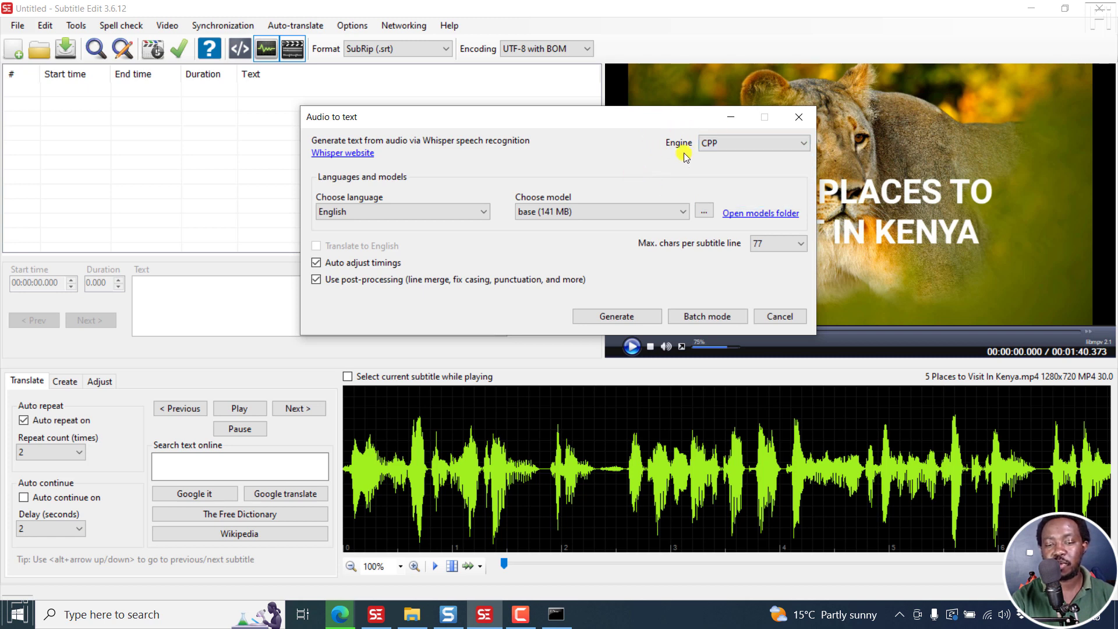
pyautogui.click(710, 150)
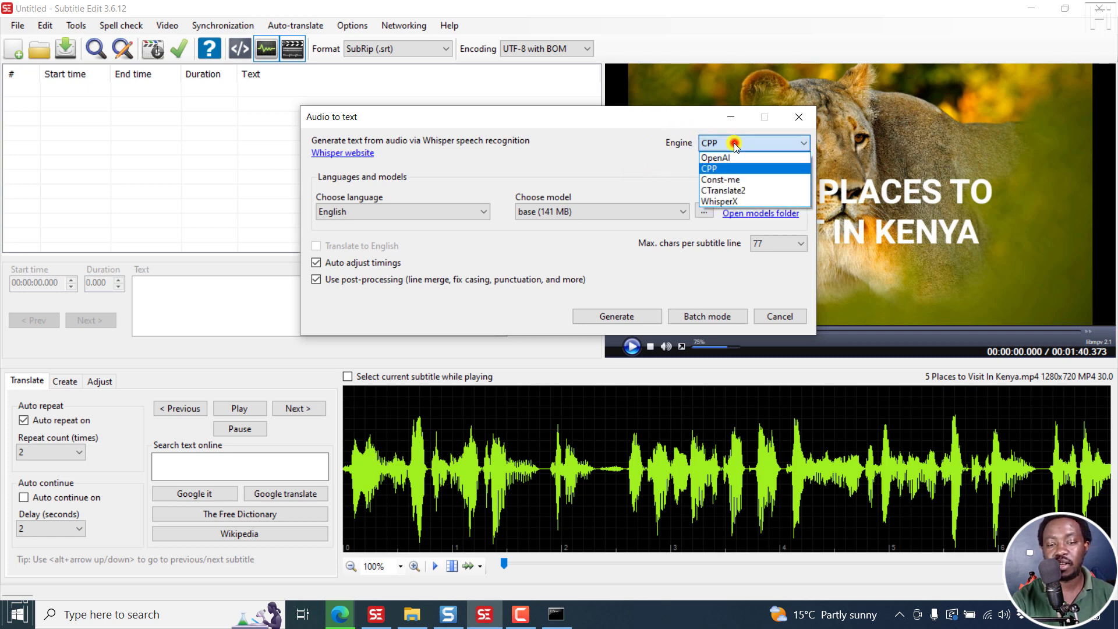
pyautogui.click(639, 160)
pyautogui.click(800, 119)
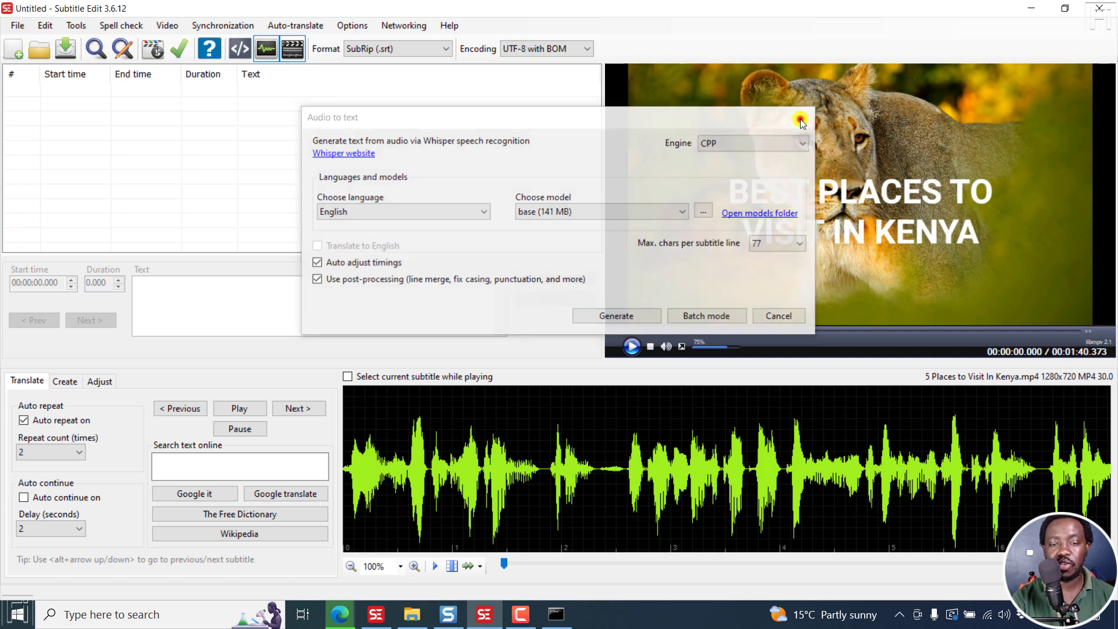